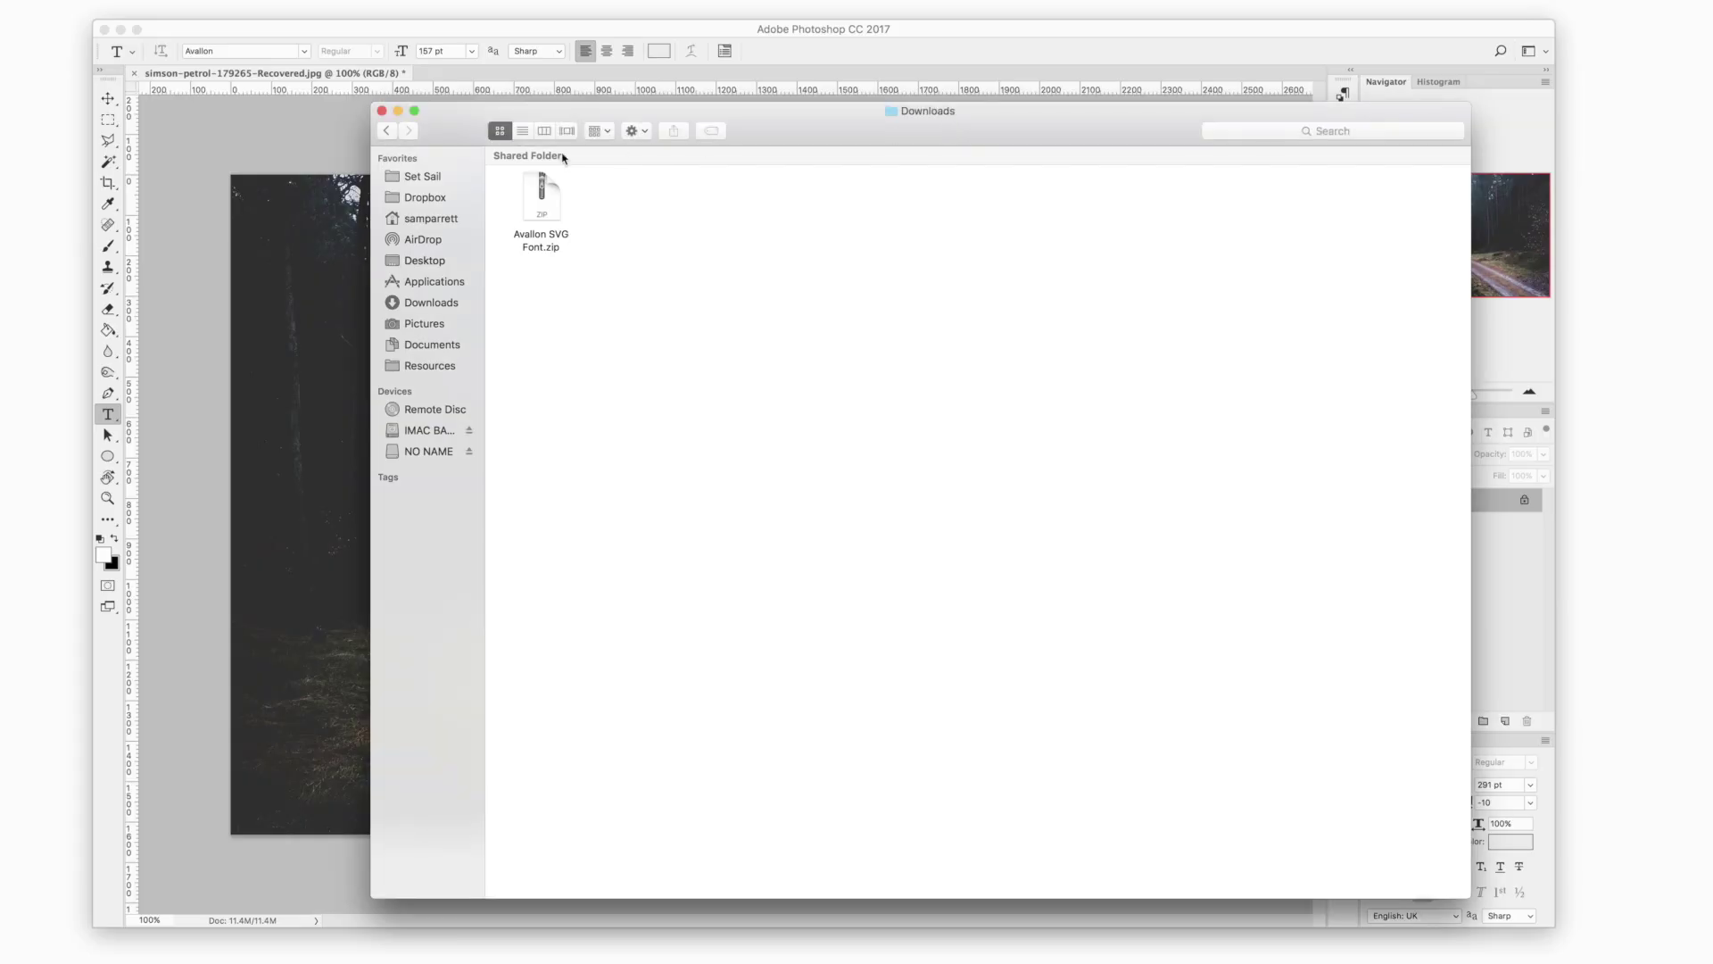
Expand Avallon SVG Font.zip and open its TTF folder holding the three Avallon .ttf files.
{"action": "double_click", "coordinate": [542, 200]}
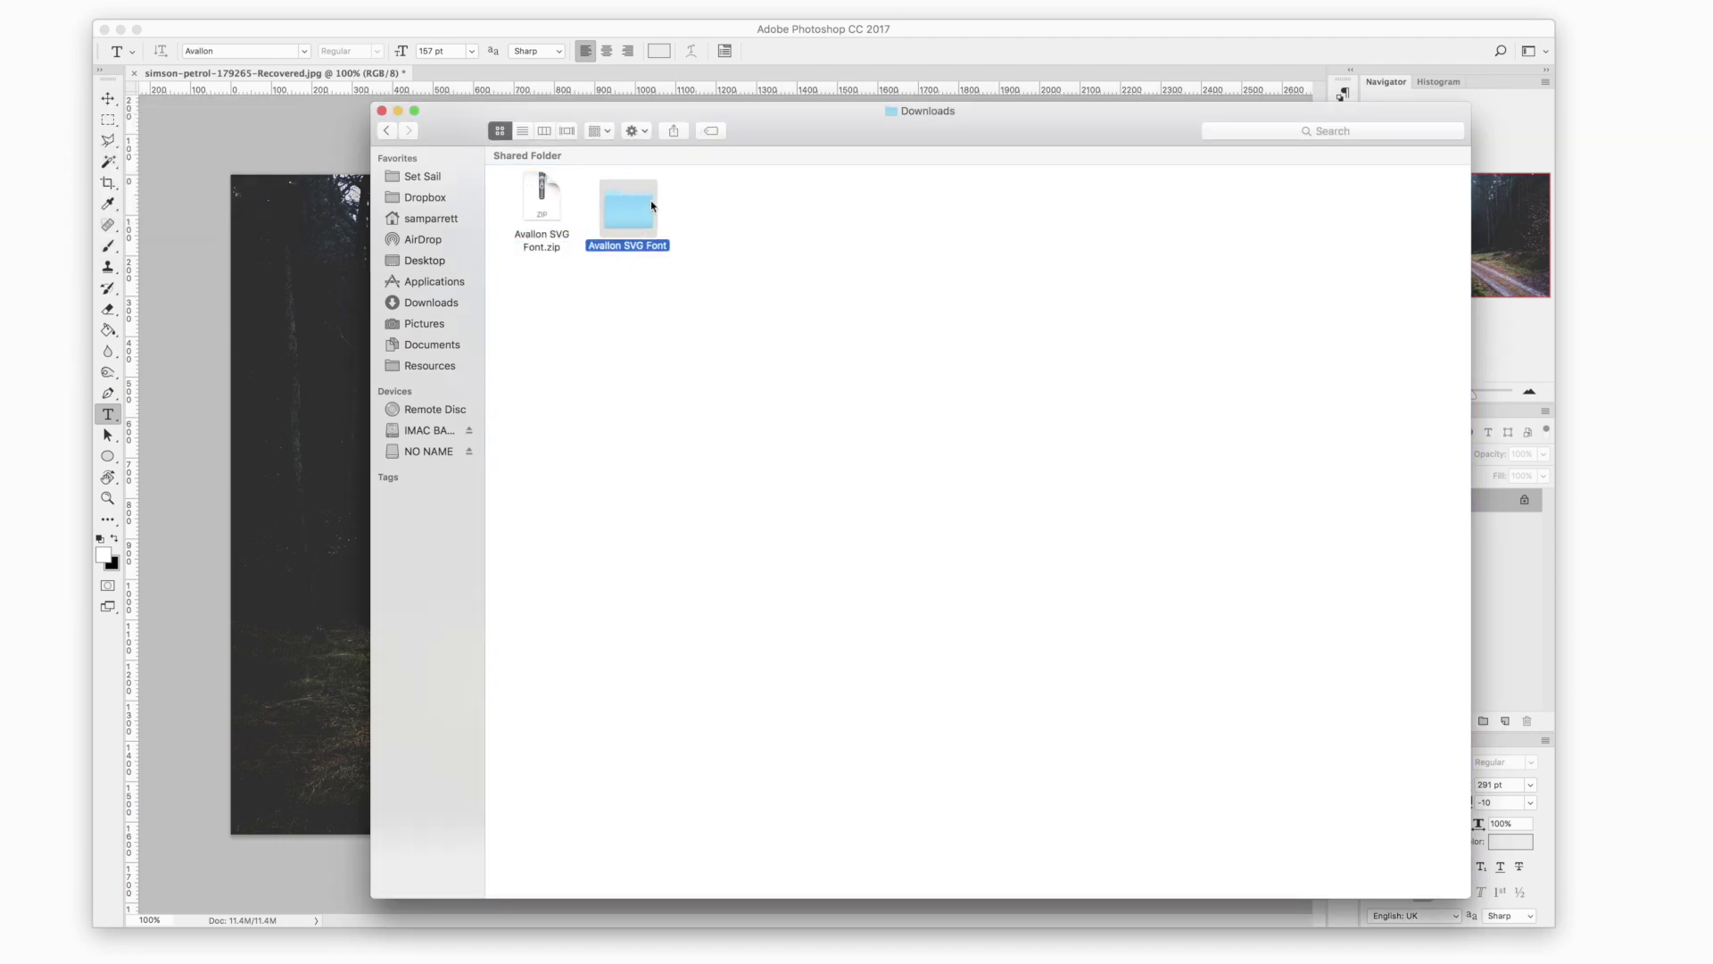
{"action": "double_click", "coordinate": [641, 205]}
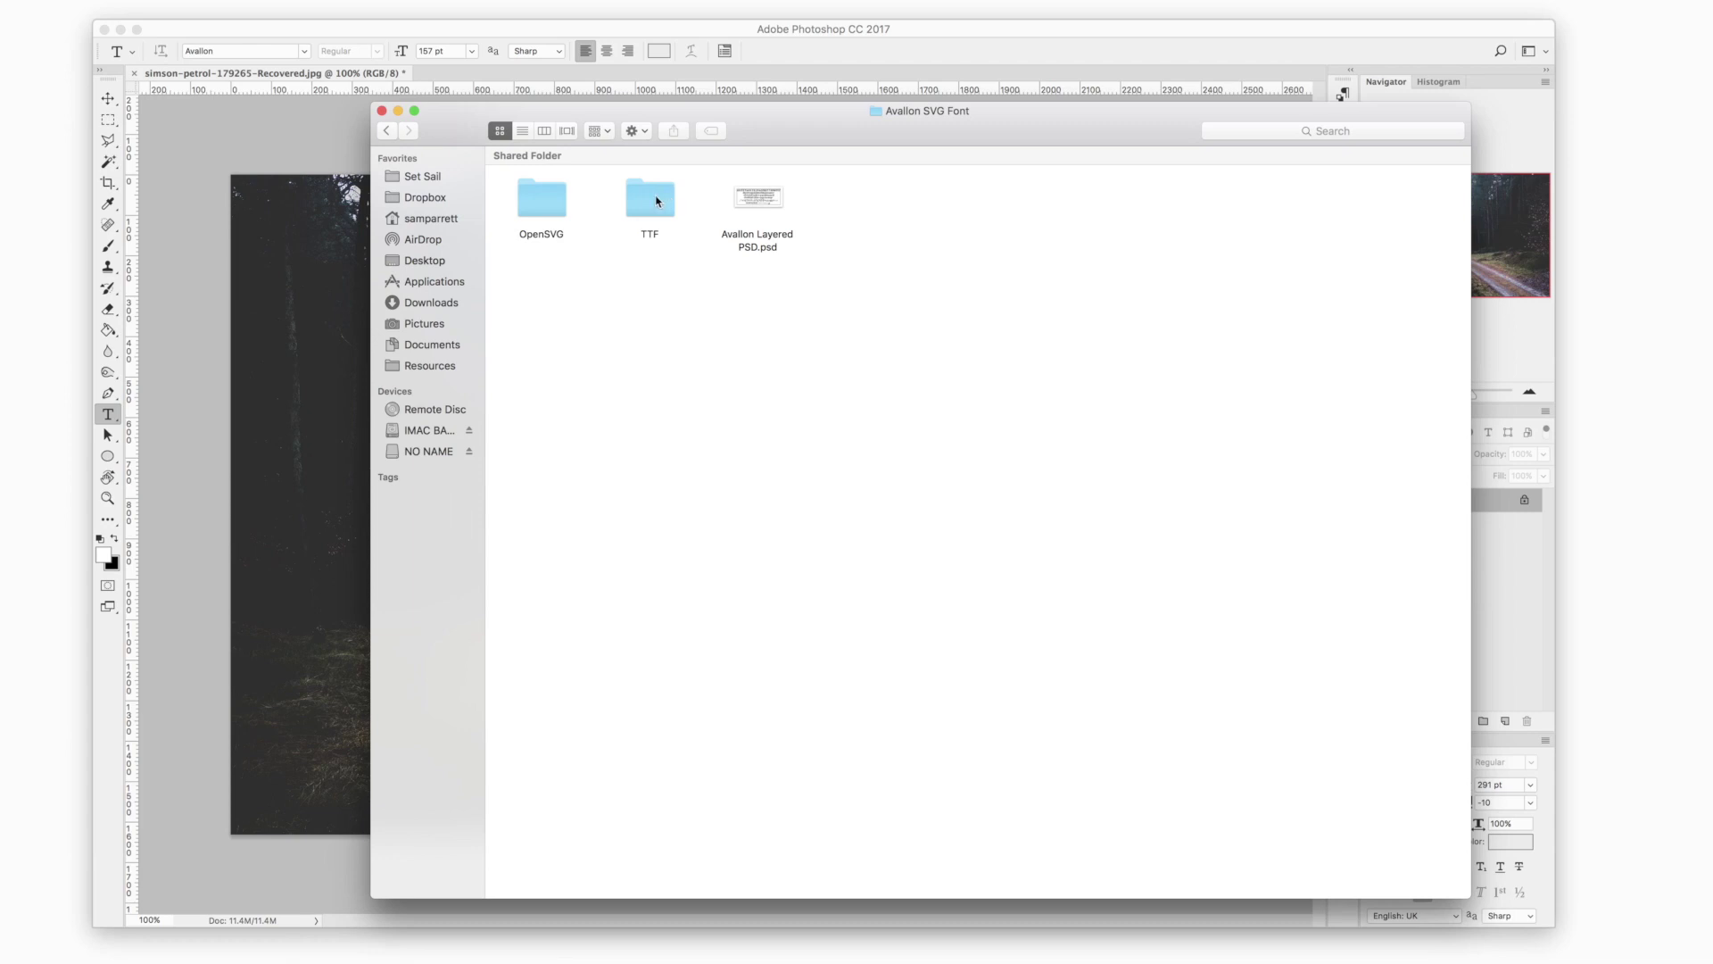
{"action": "double_click", "coordinate": [657, 201]}
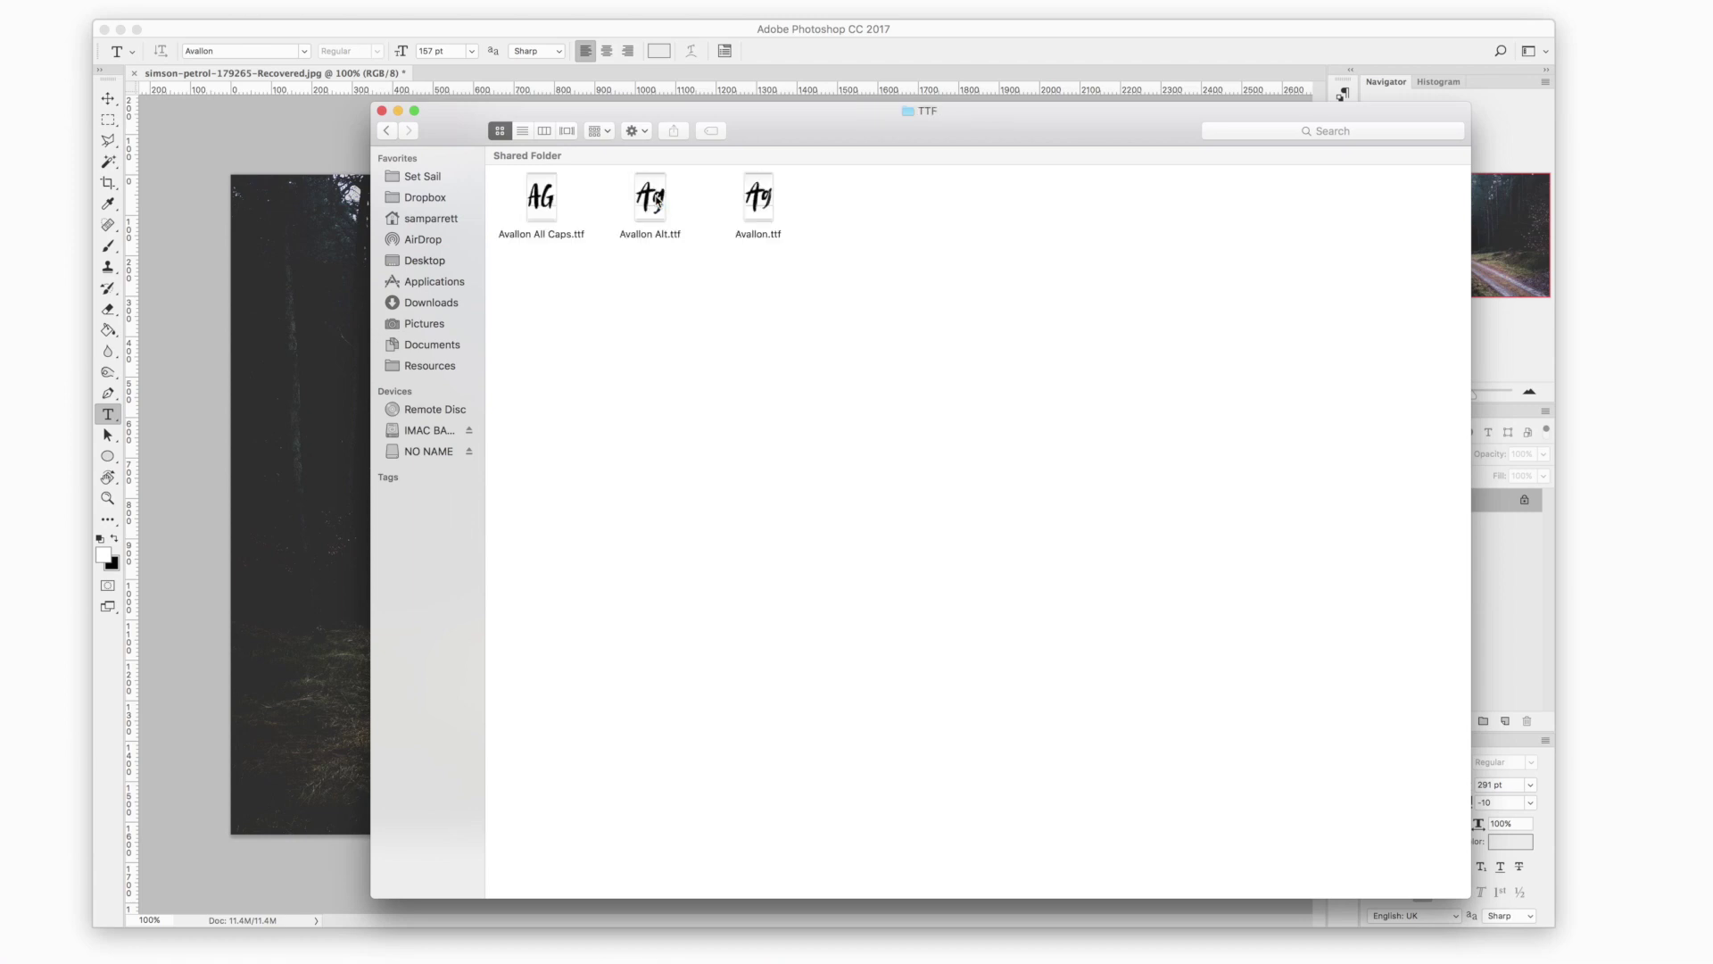
Preview the Avallon.ttf font in Font Book, then close the preview.
{"action": "left_click", "coordinate": [752, 198]}
{"action": "double_click", "coordinate": [752, 198]}
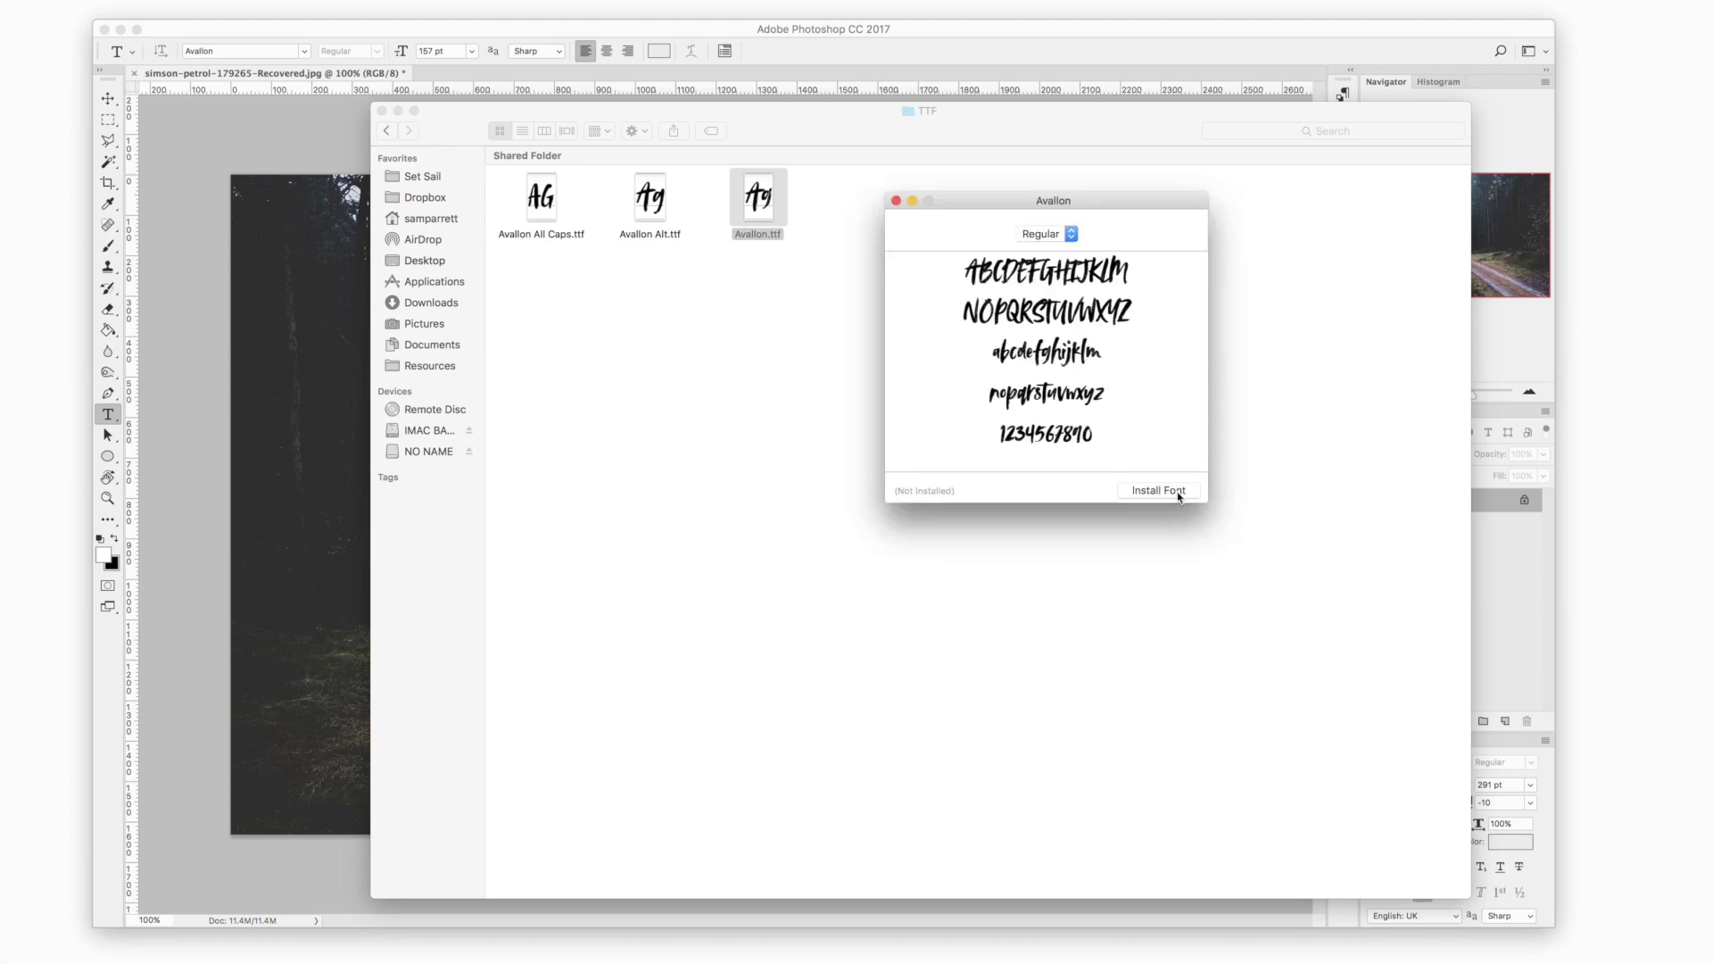
{"action": "left_click", "coordinate": [896, 201]}
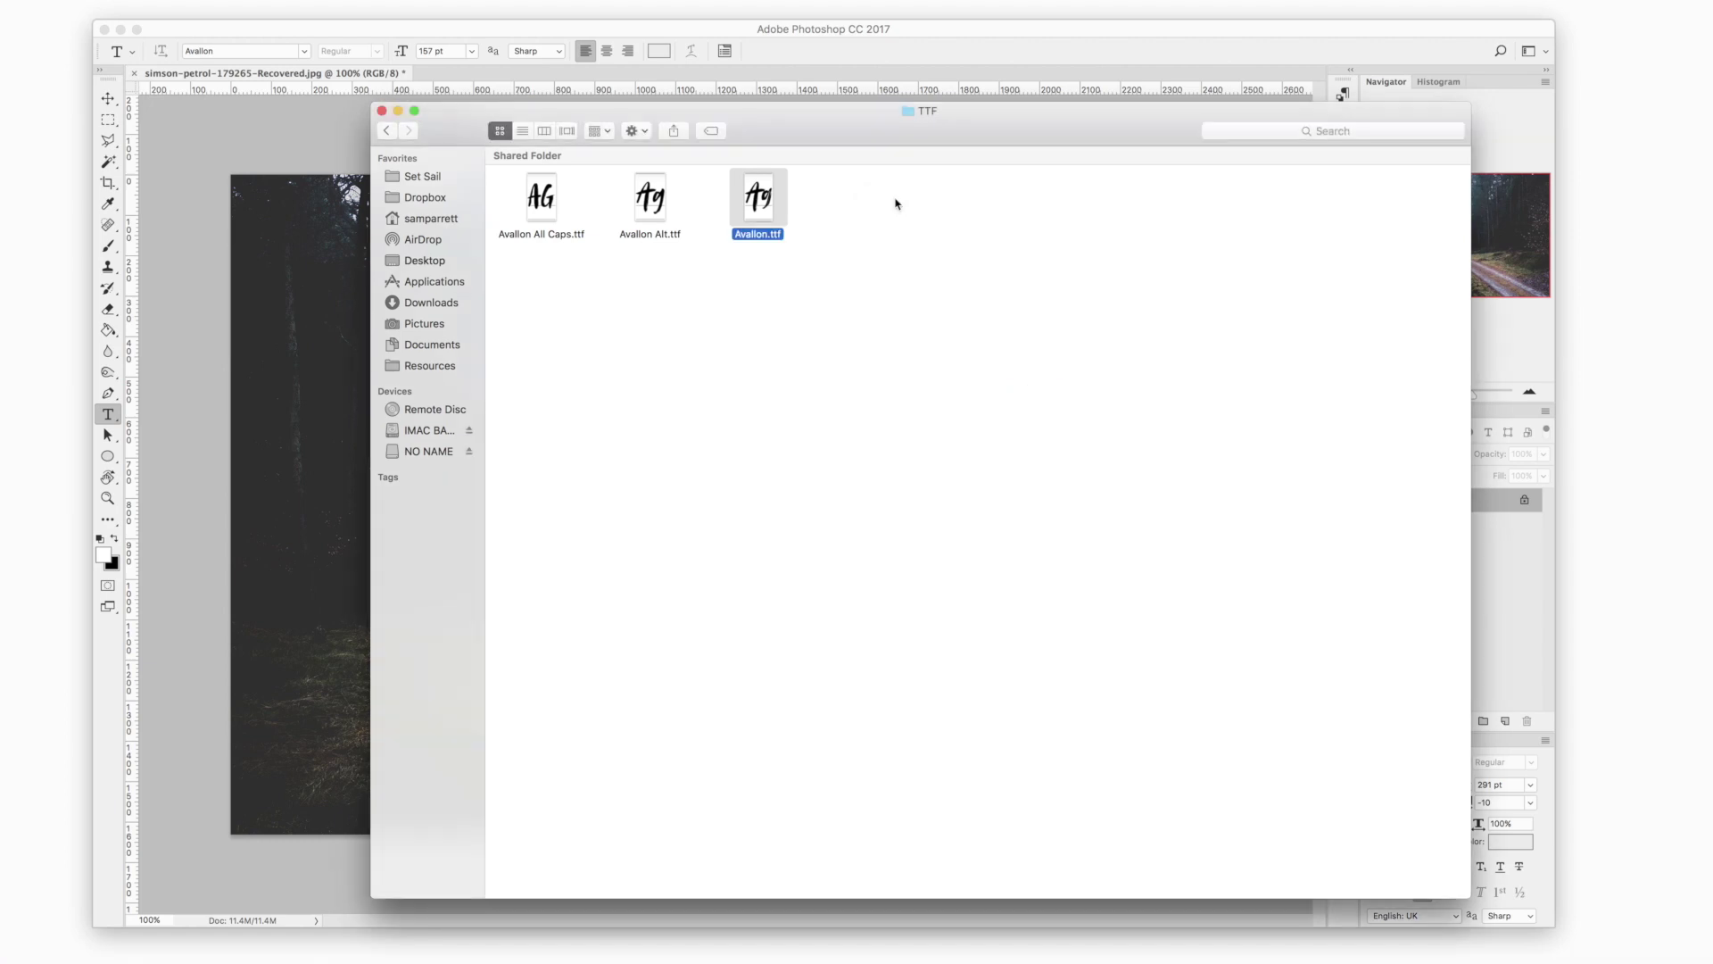
Preview Avallon SVG.otf from the OpenSVG folder, then return to the Avallon SVG Font folder.
{"action": "left_click", "coordinate": [387, 130]}
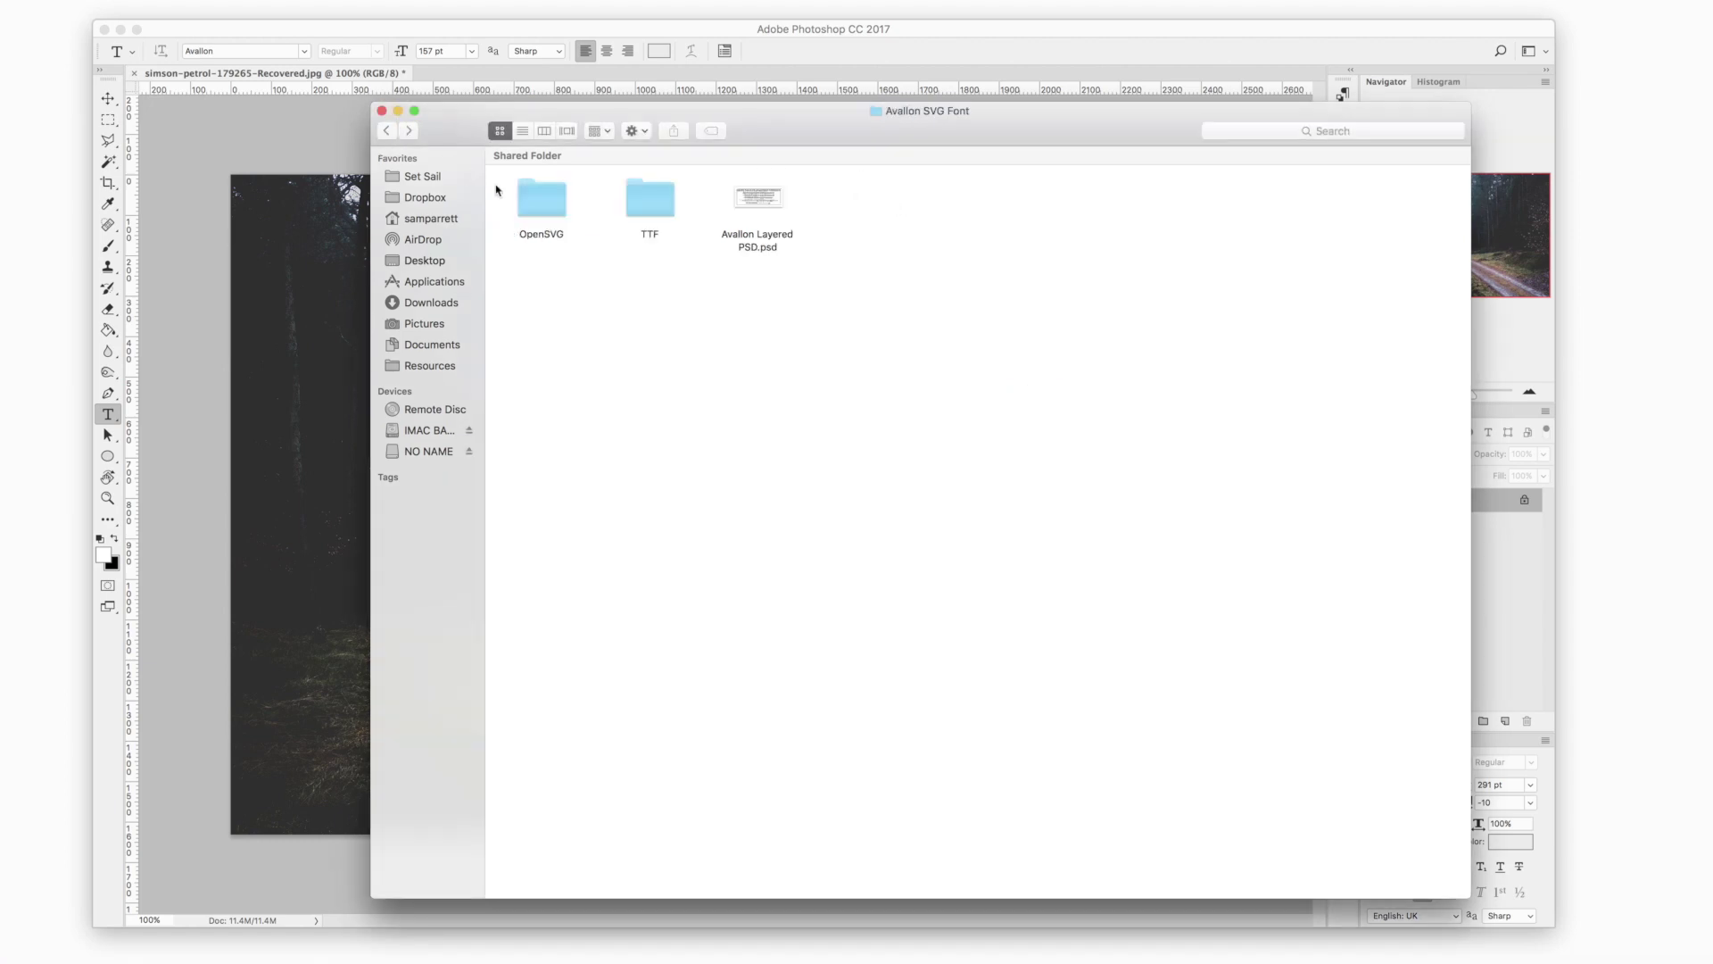
{"action": "double_click", "coordinate": [533, 192]}
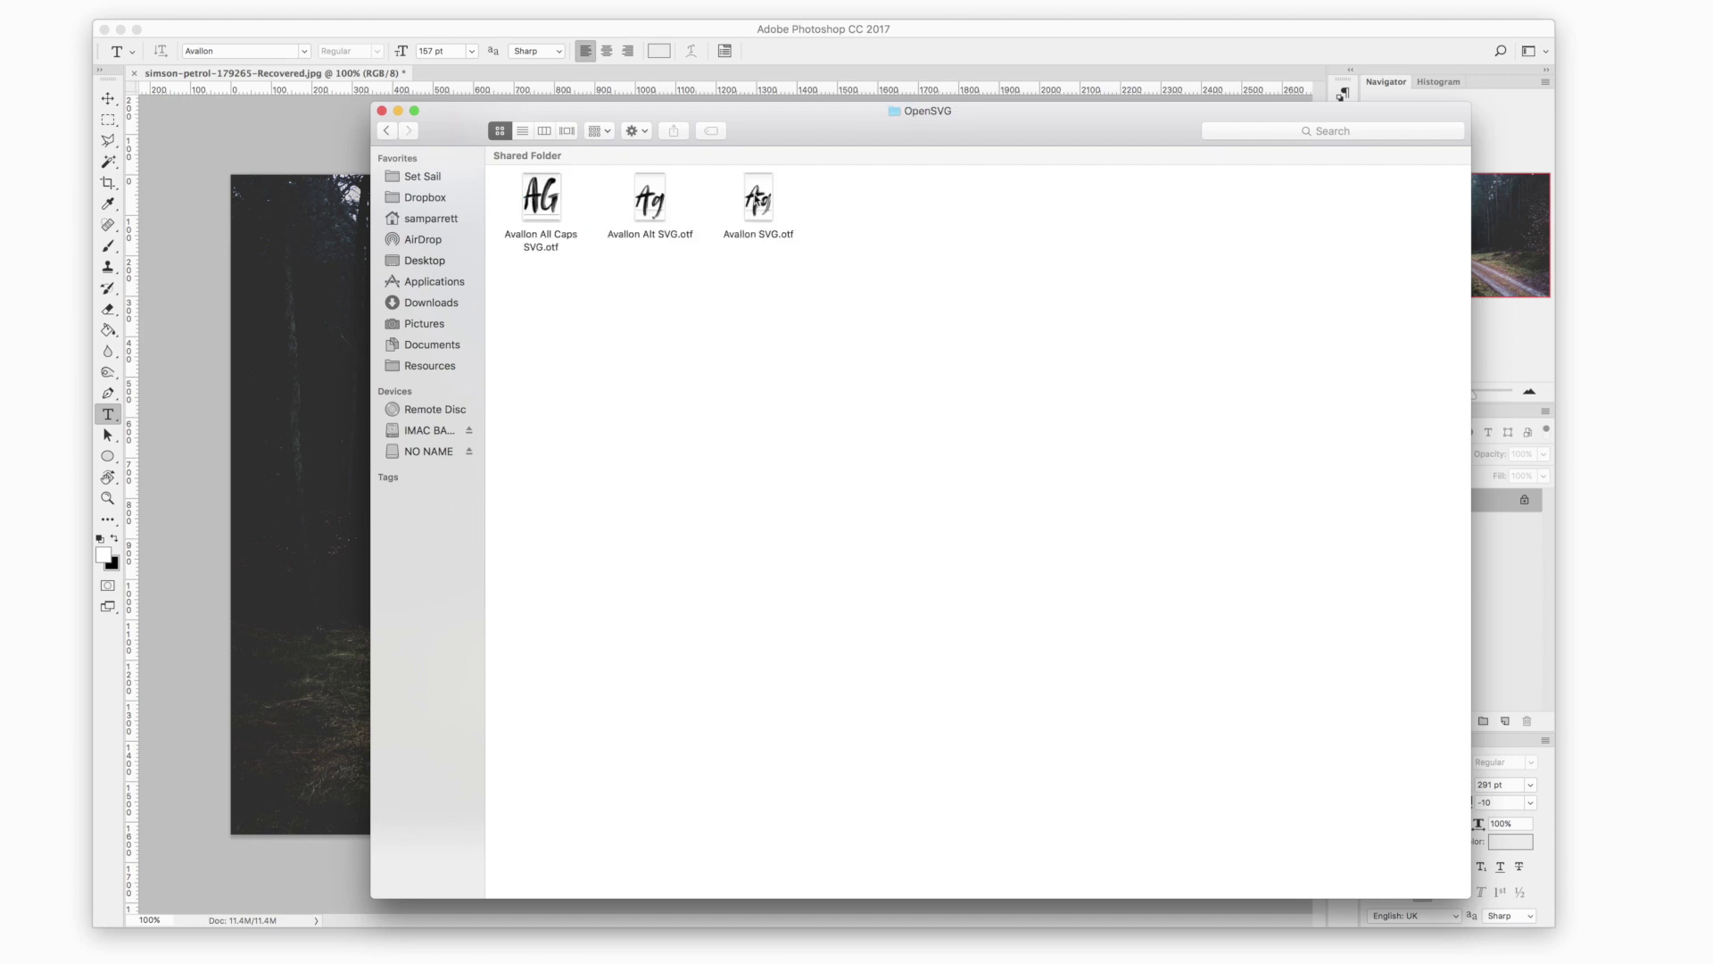
{"action": "double_click", "coordinate": [757, 201]}
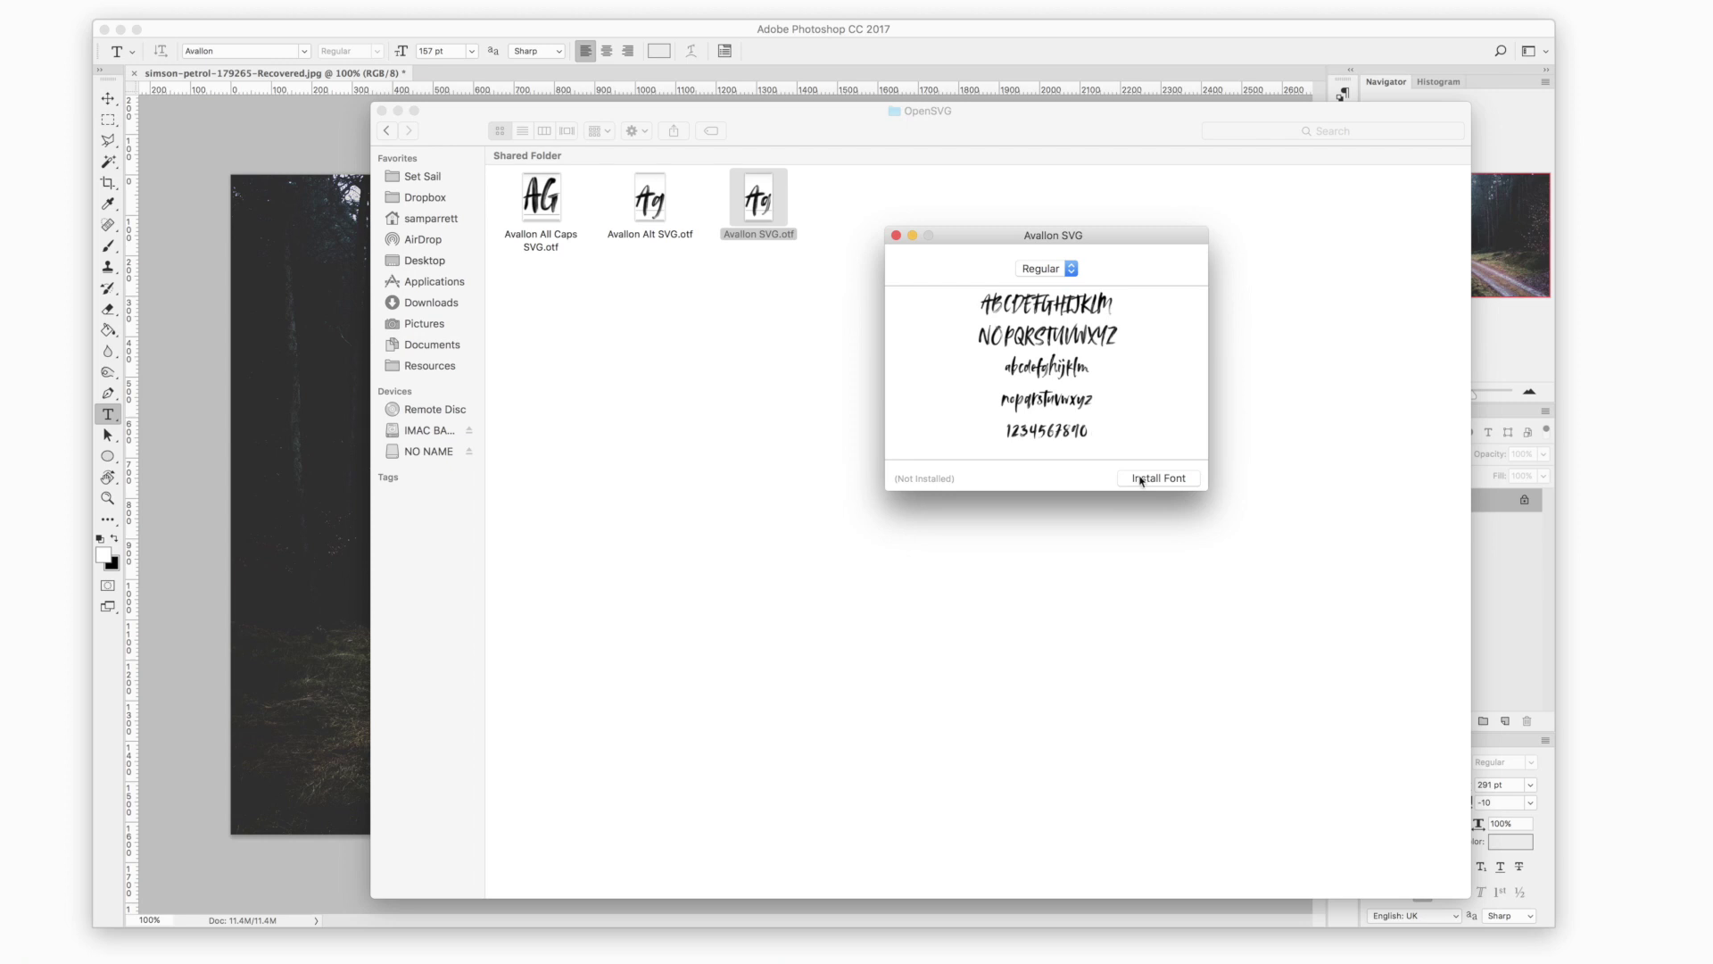
{"action": "left_click", "coordinate": [896, 236]}
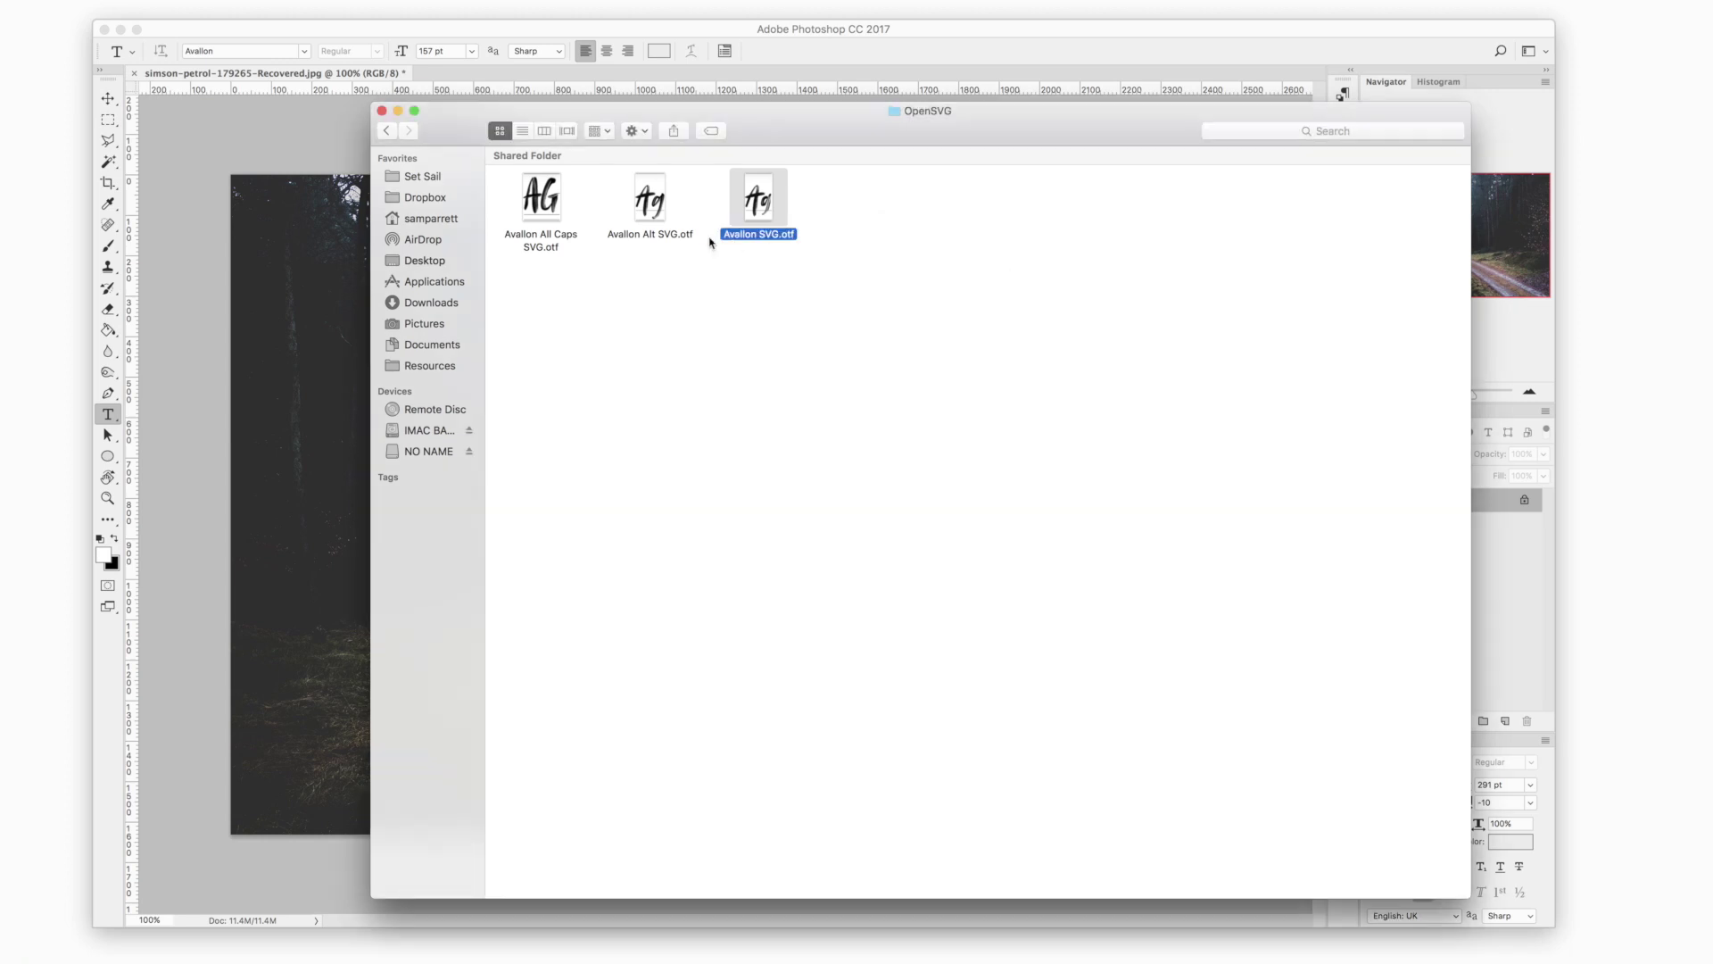
{"action": "left_click", "coordinate": [384, 132]}
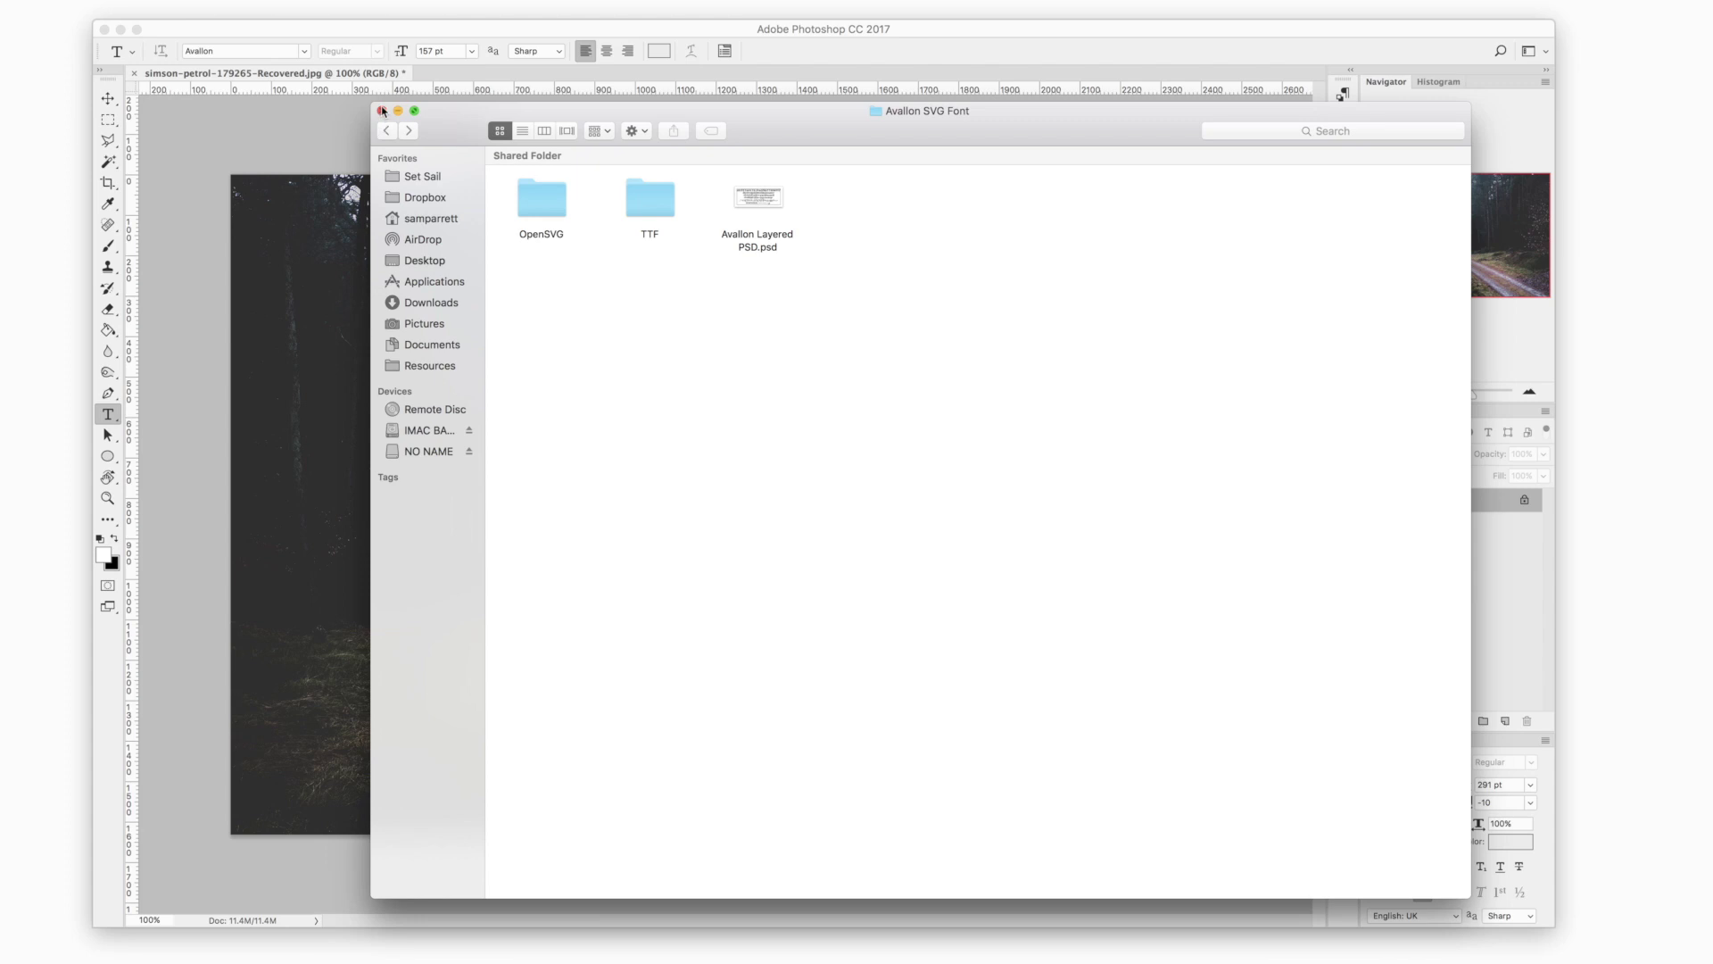
Type 'Explore' near the photo's centre and set it in the Avallon SVG font.
{"action": "left_click", "coordinate": [951, 34]}
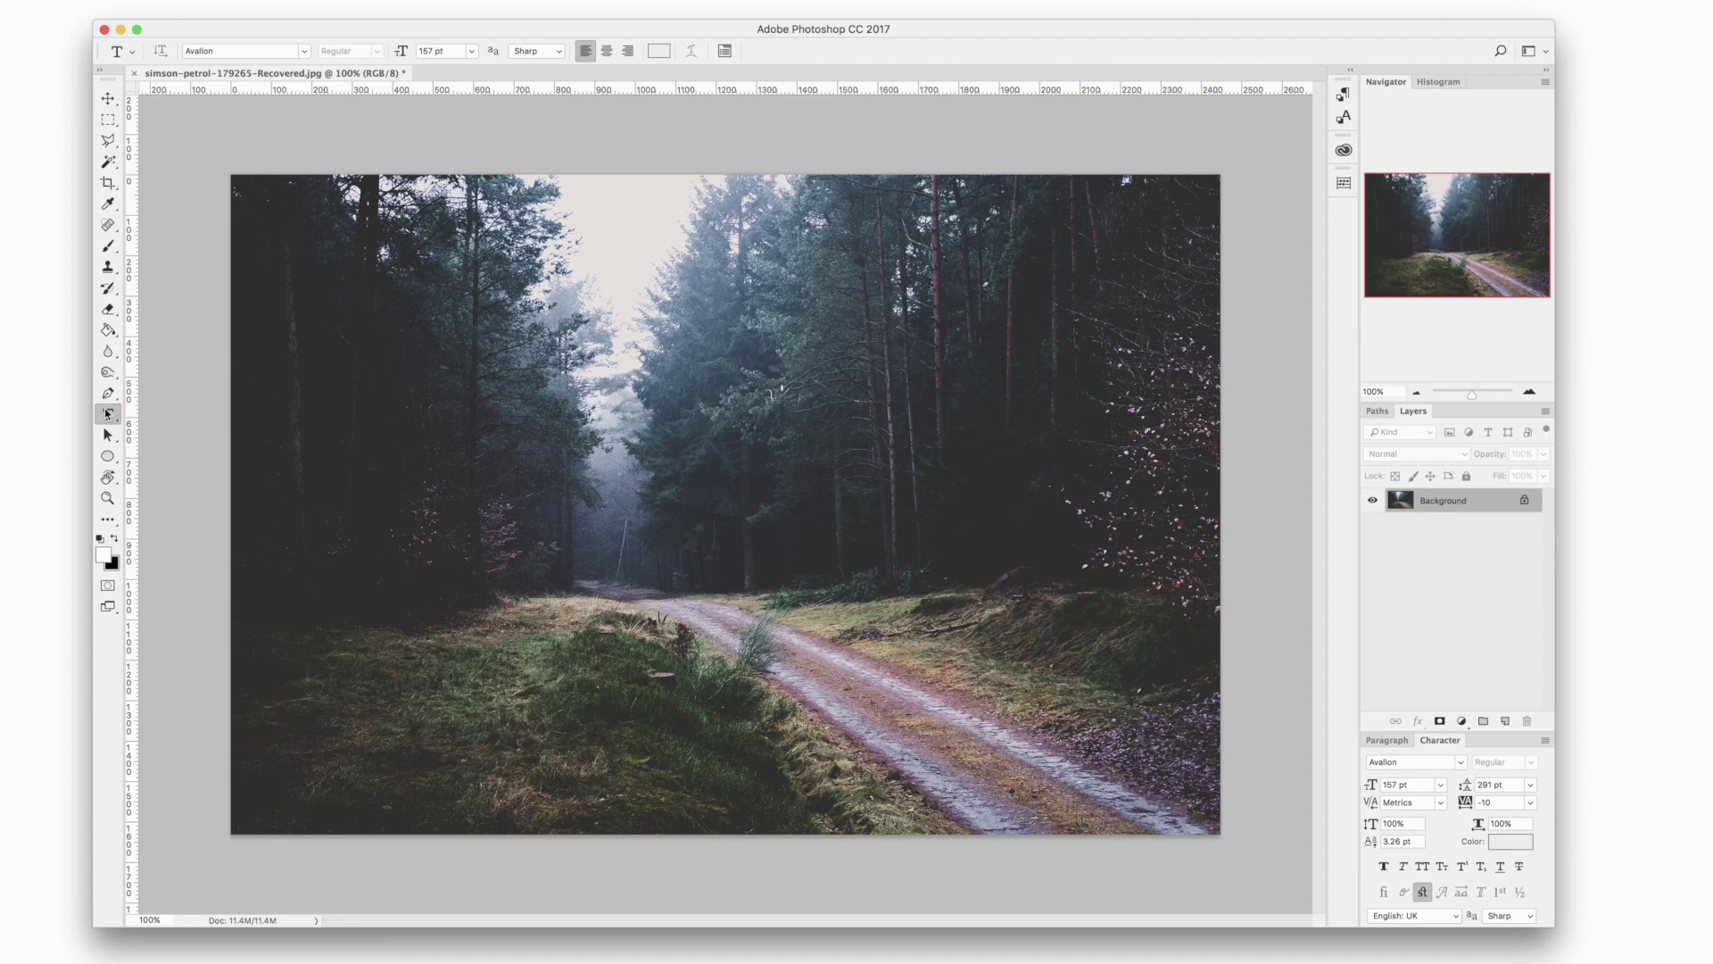
{"action": "left_click", "coordinate": [638, 510]}
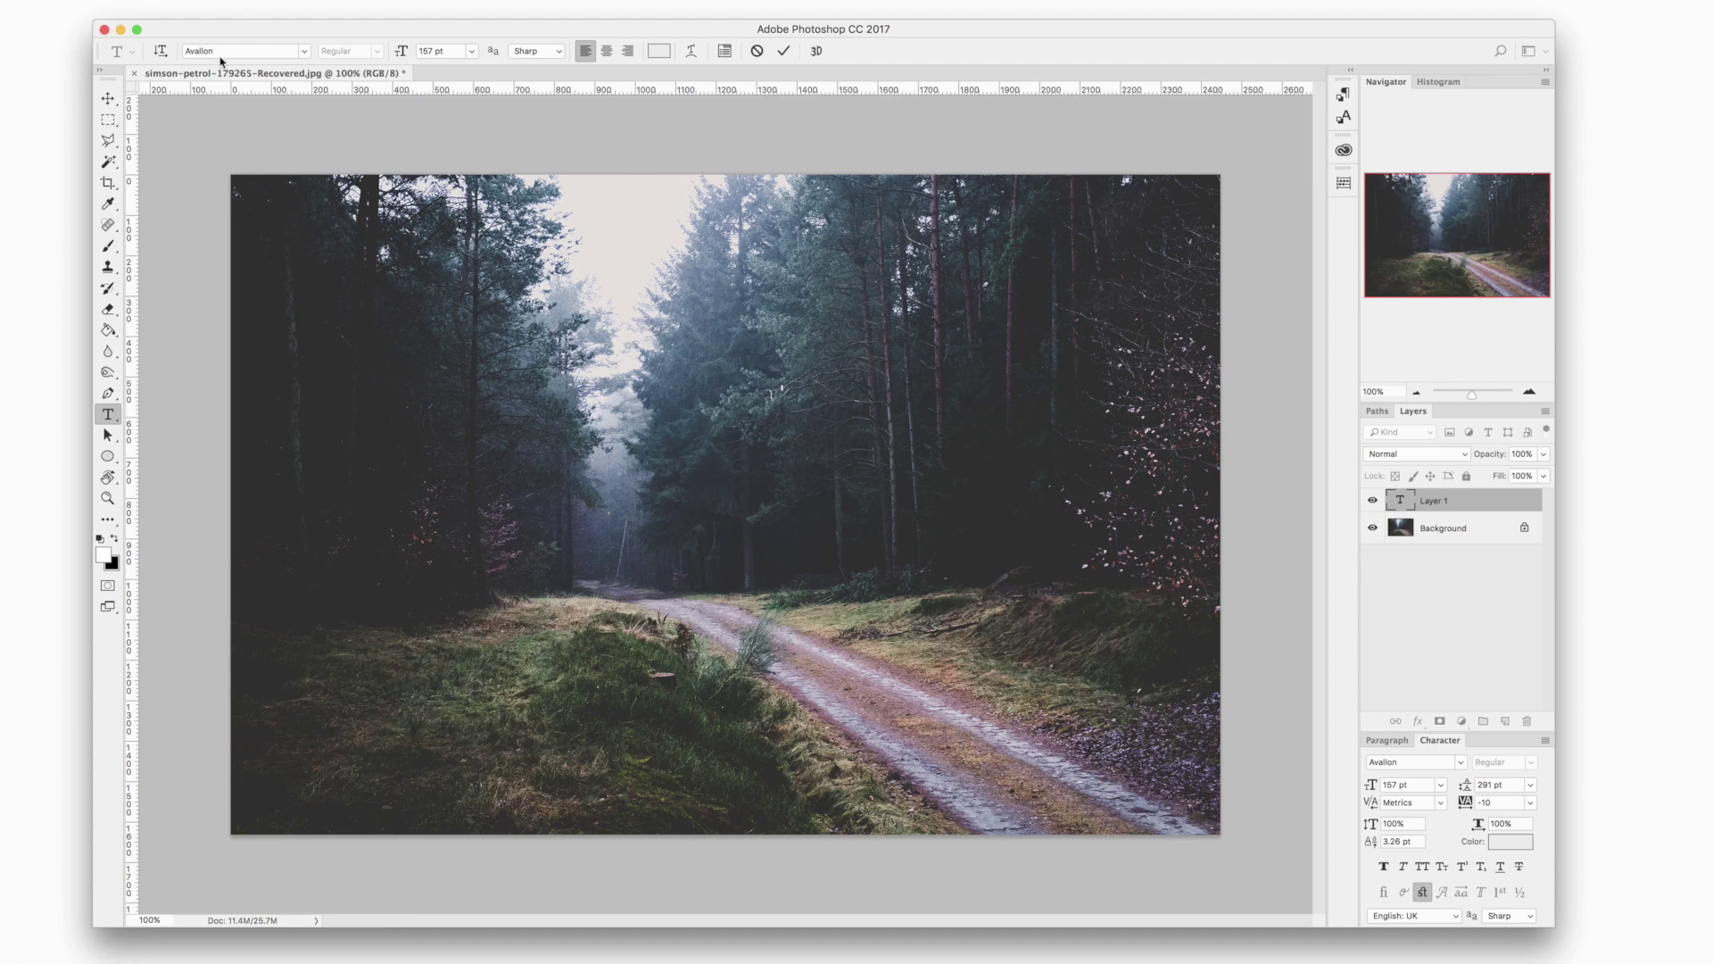
{"action": "type", "text": "Explore"}
{"action": "key", "text": "super+a"}
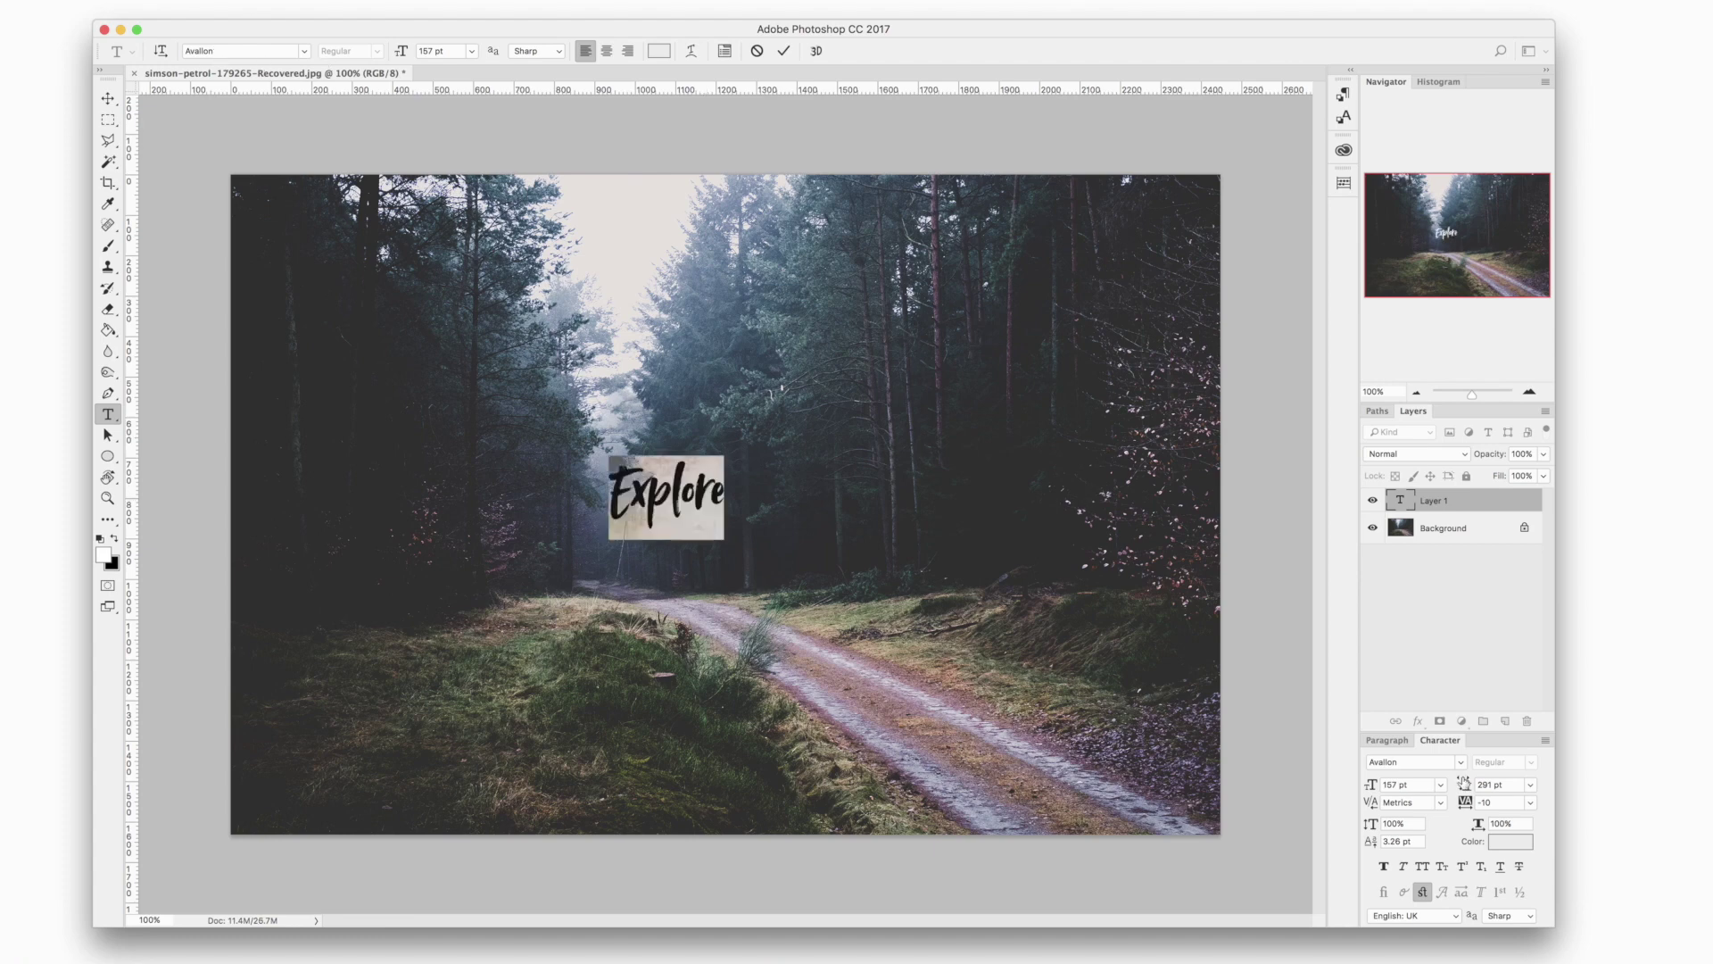
{"action": "left_click", "coordinate": [1462, 763]}
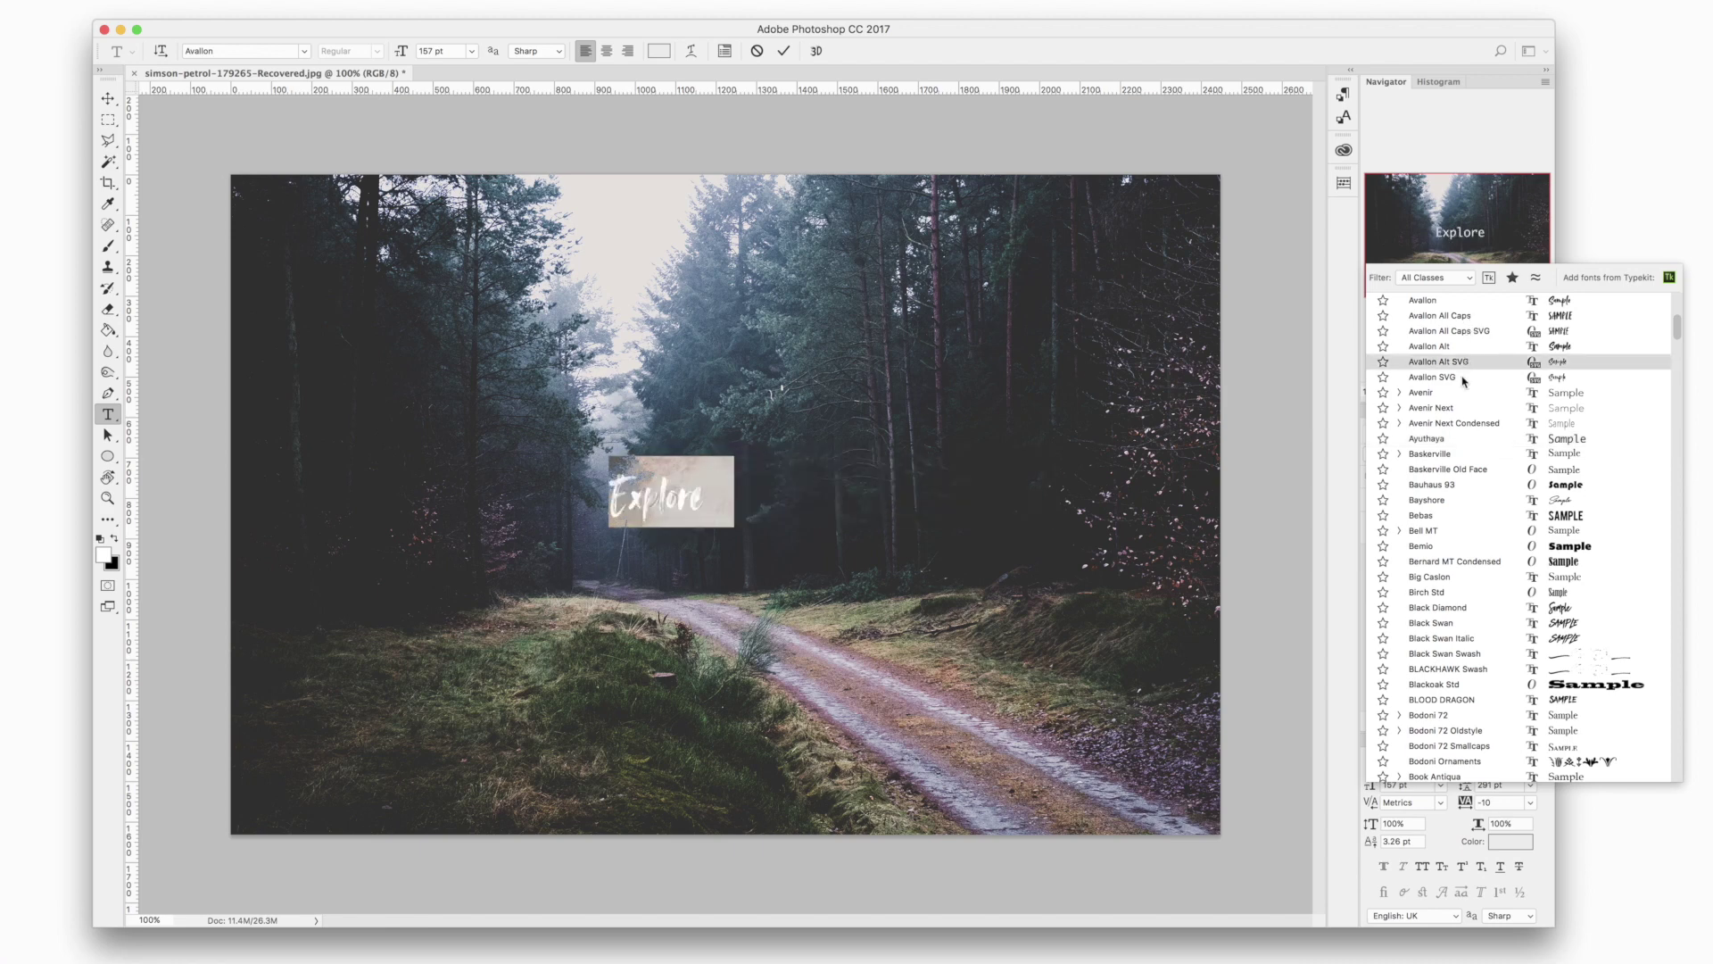
{"action": "key", "text": "Up"}
{"action": "key", "text": "Up"}
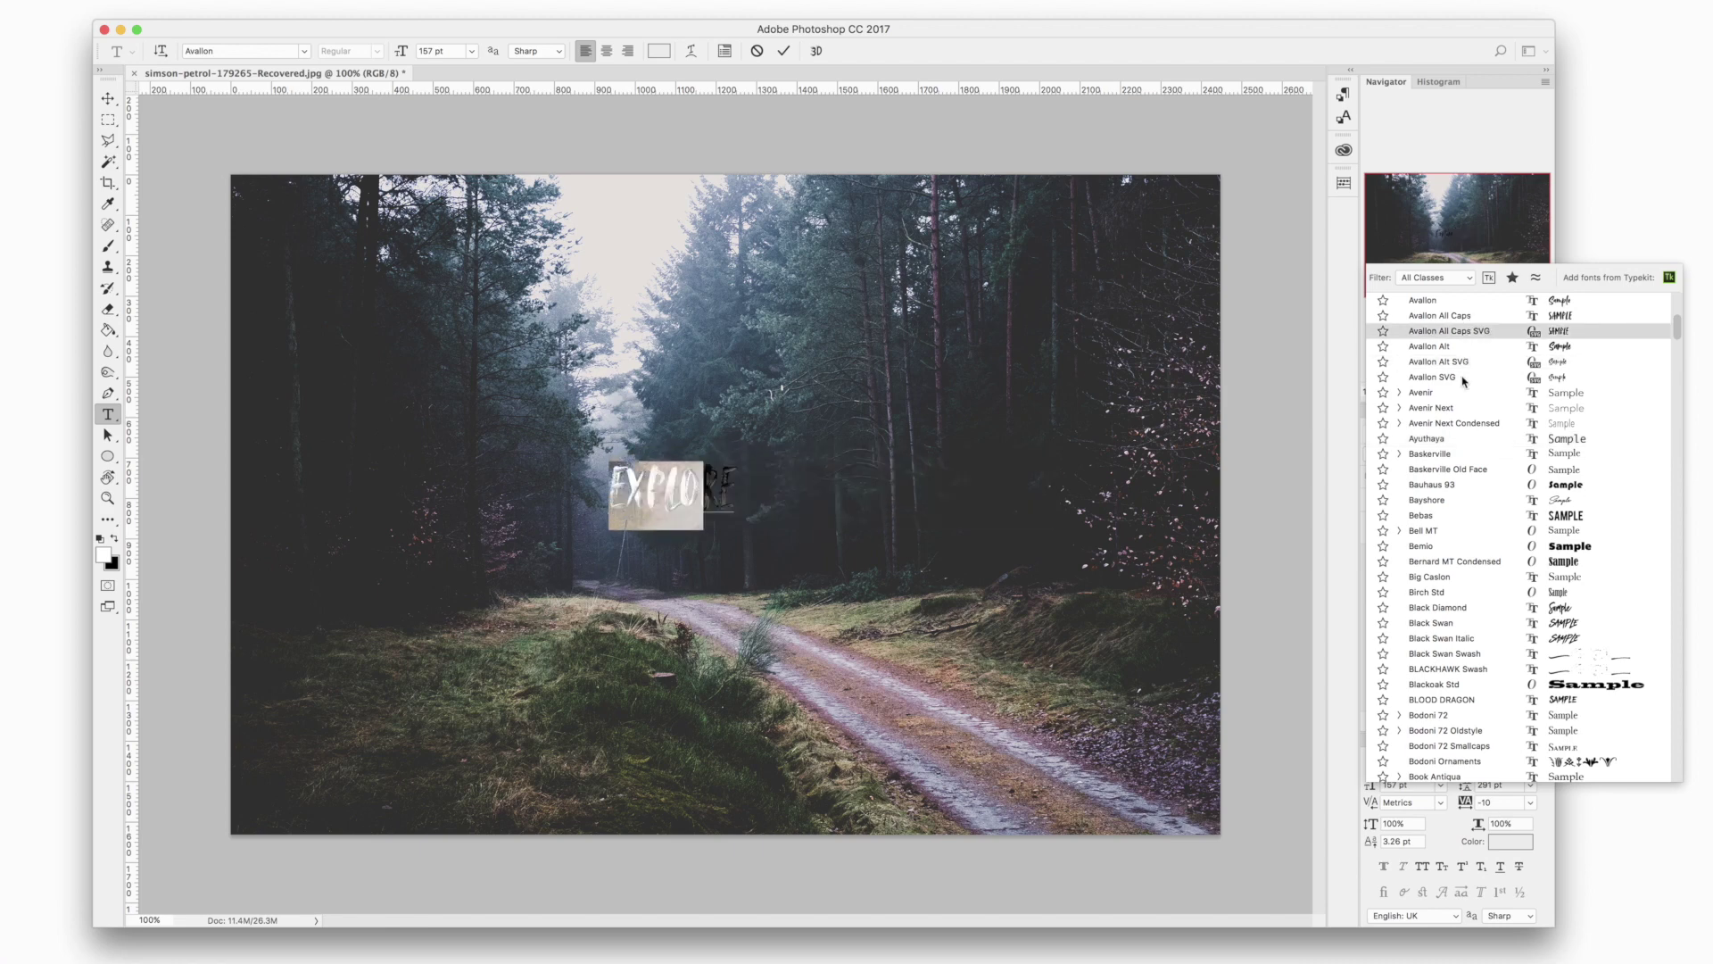
{"action": "left_click", "coordinate": [1463, 379]}
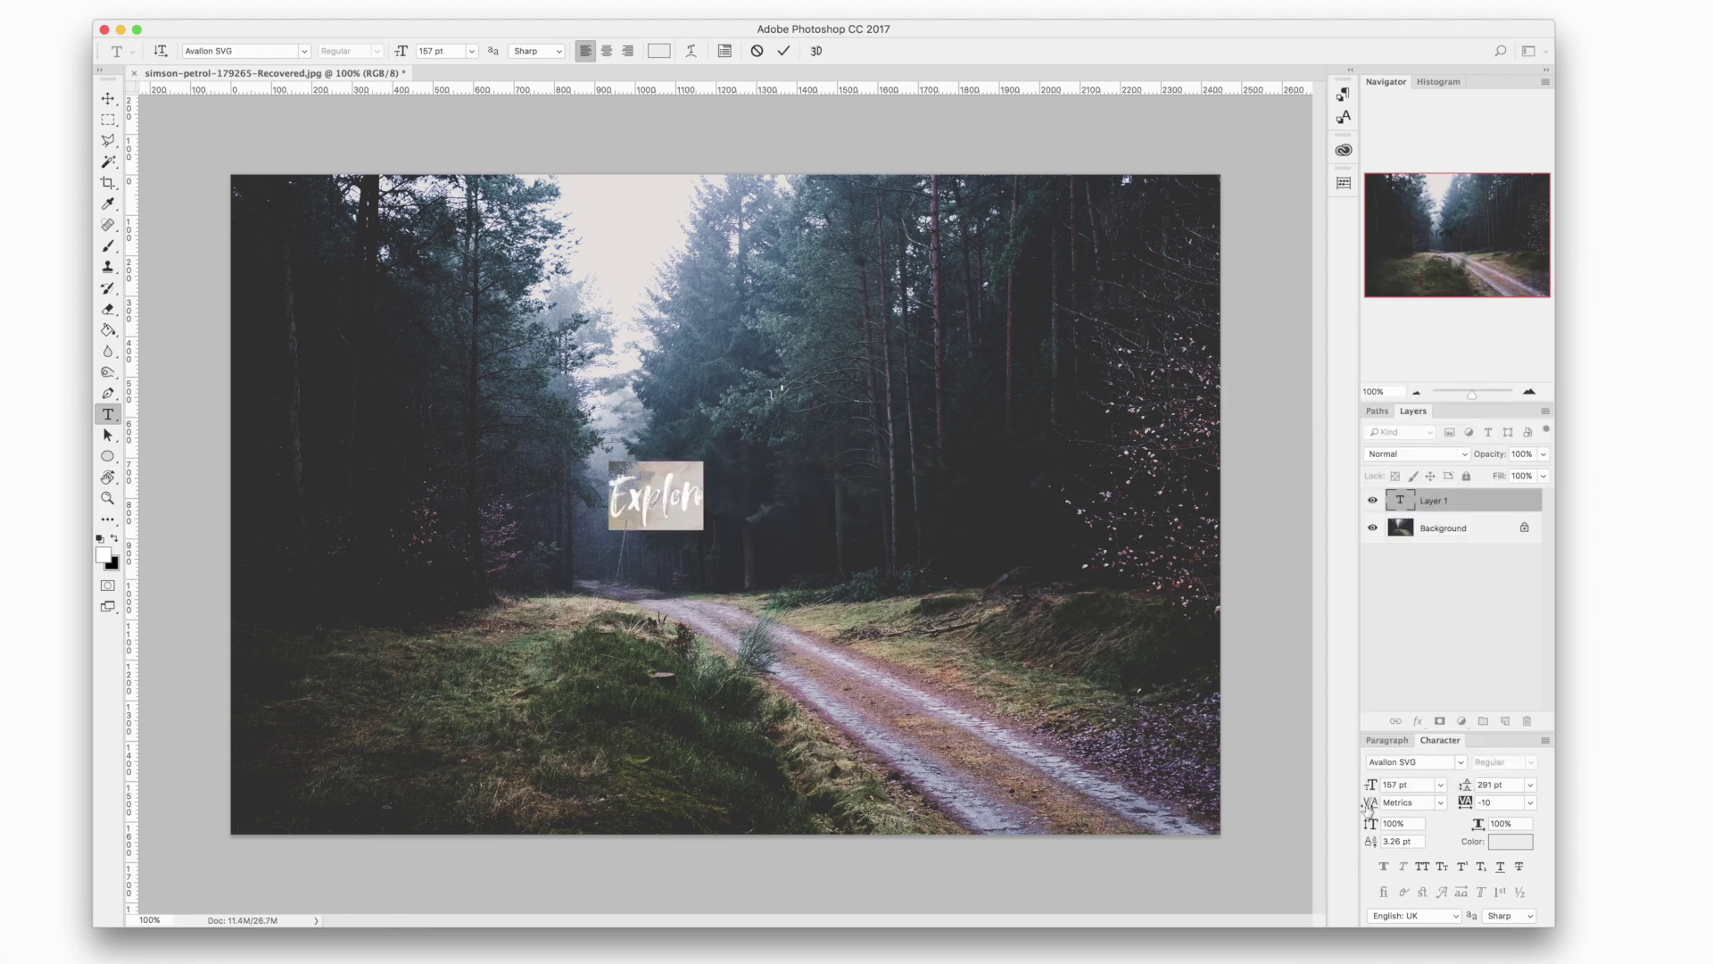
Enlarge the Explore text to 557 pt and open the layer's style settings.
{"action": "double_click", "coordinate": [1391, 784]}
{"action": "type", "text": "457"}
{"action": "key", "text": "Return"}
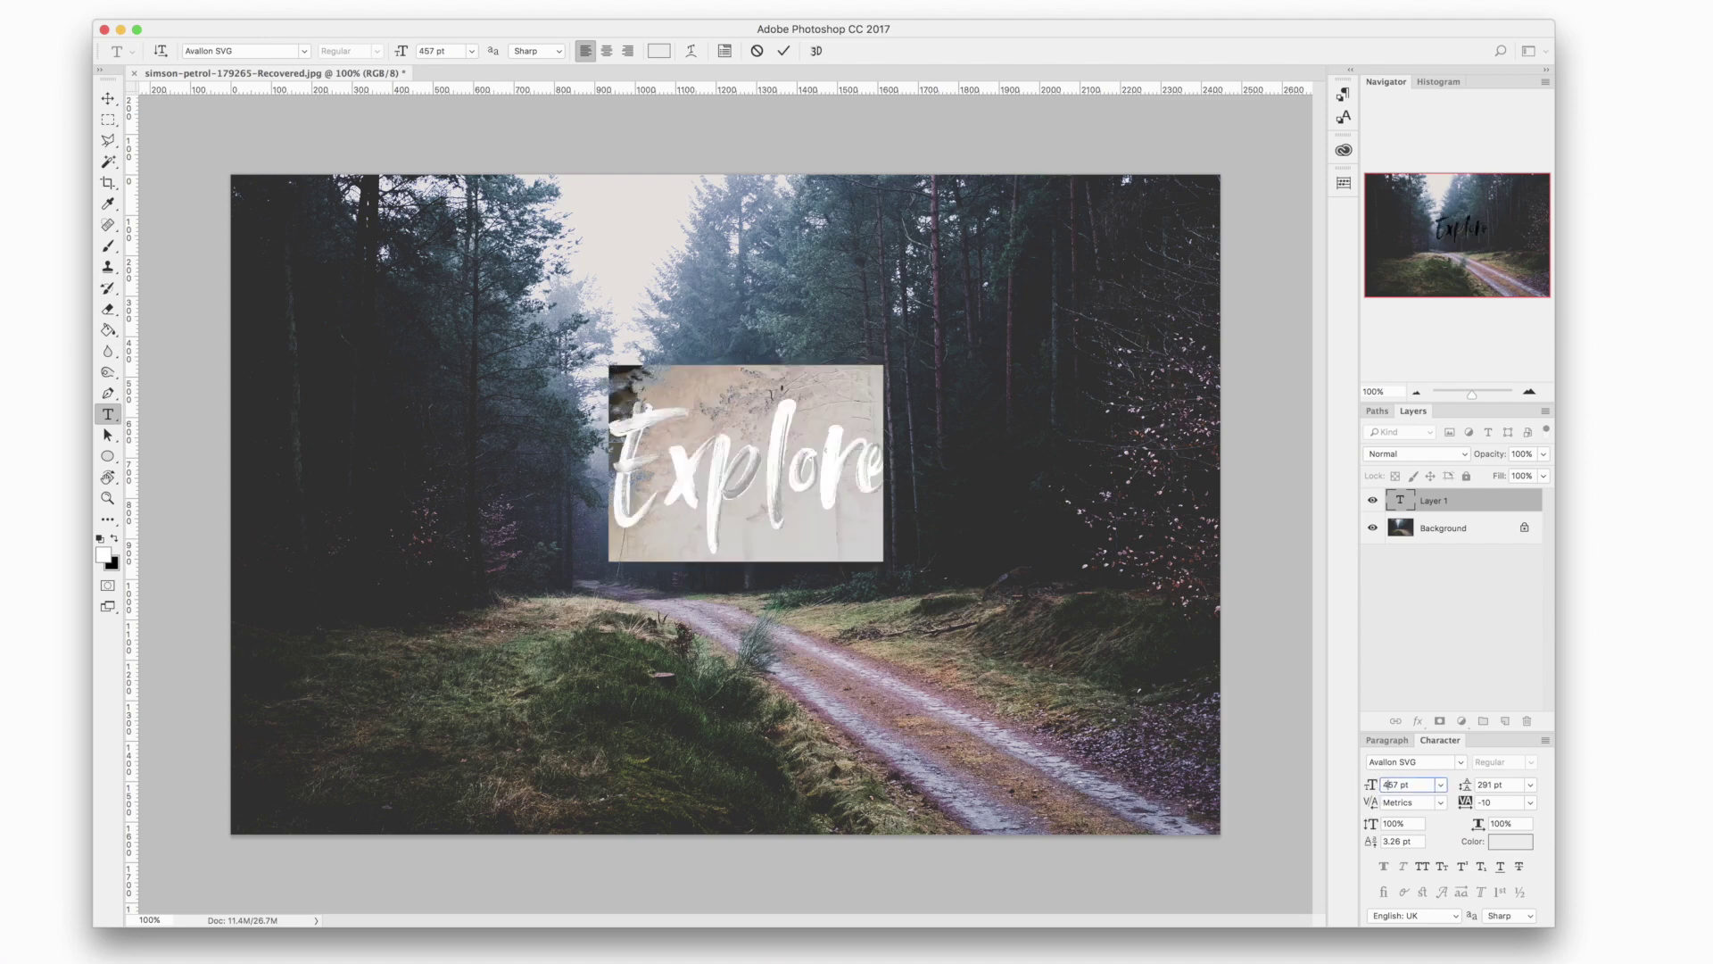
{"action": "double_click", "coordinate": [1396, 783]}
{"action": "type", "text": "557"}
{"action": "key", "text": "Return"}
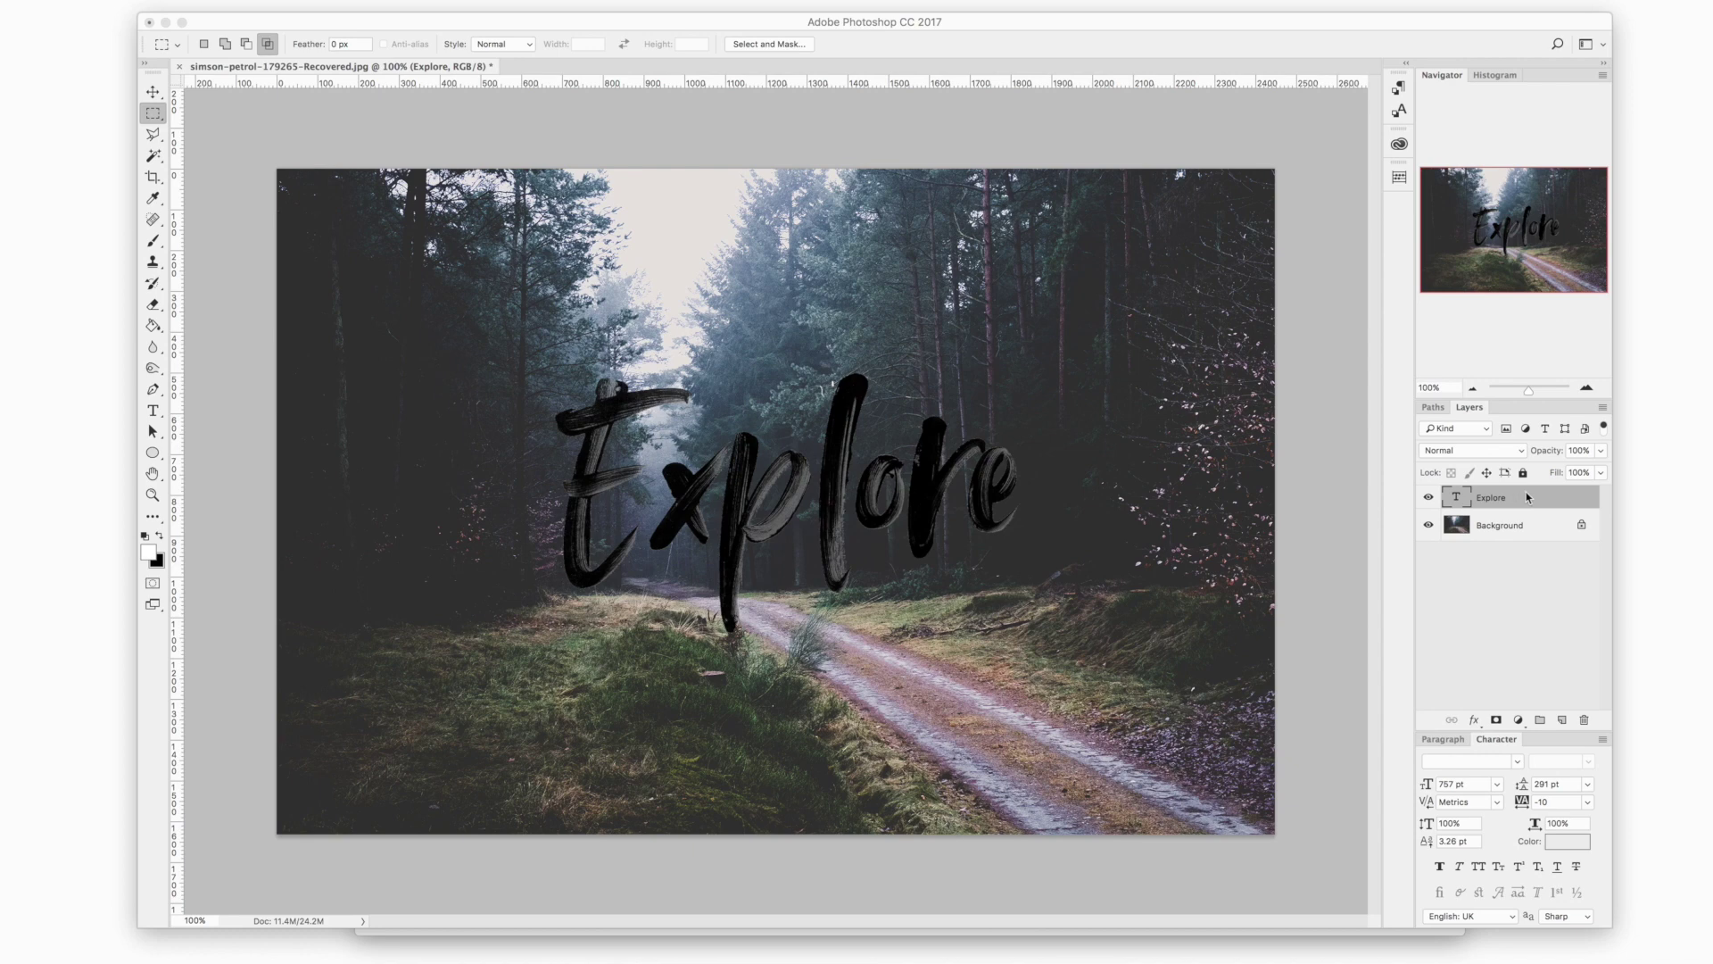
{"action": "left_click", "coordinate": [1527, 498]}
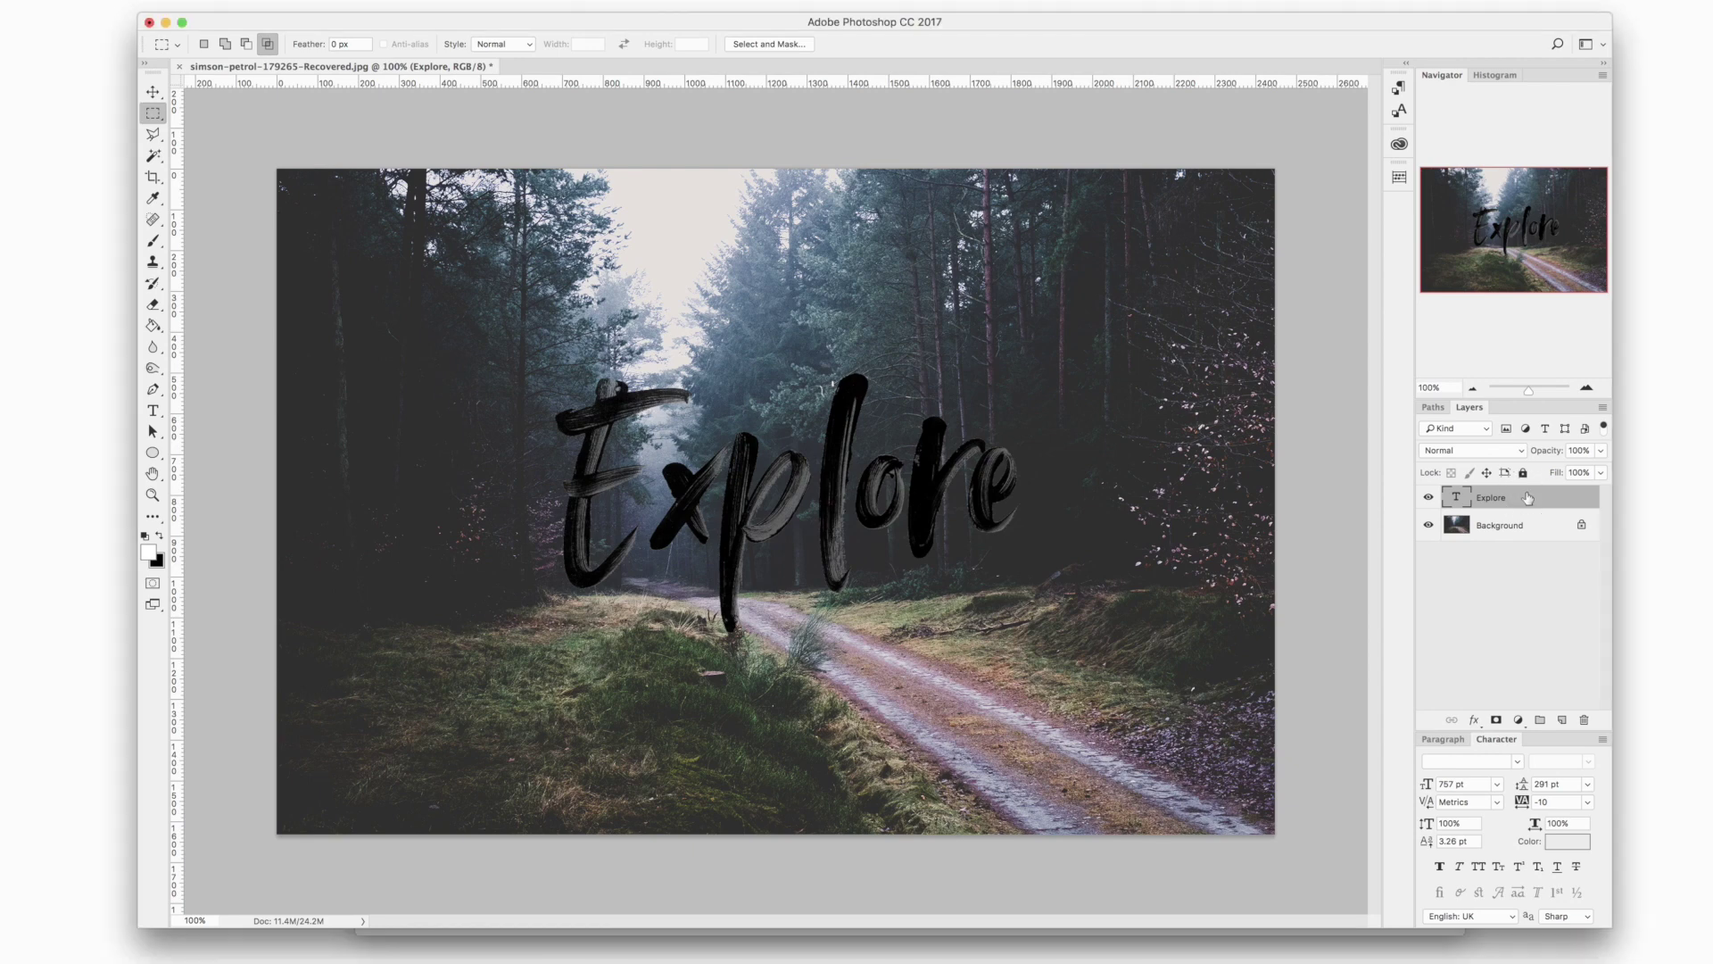
{"action": "double_click", "coordinate": [1528, 498]}
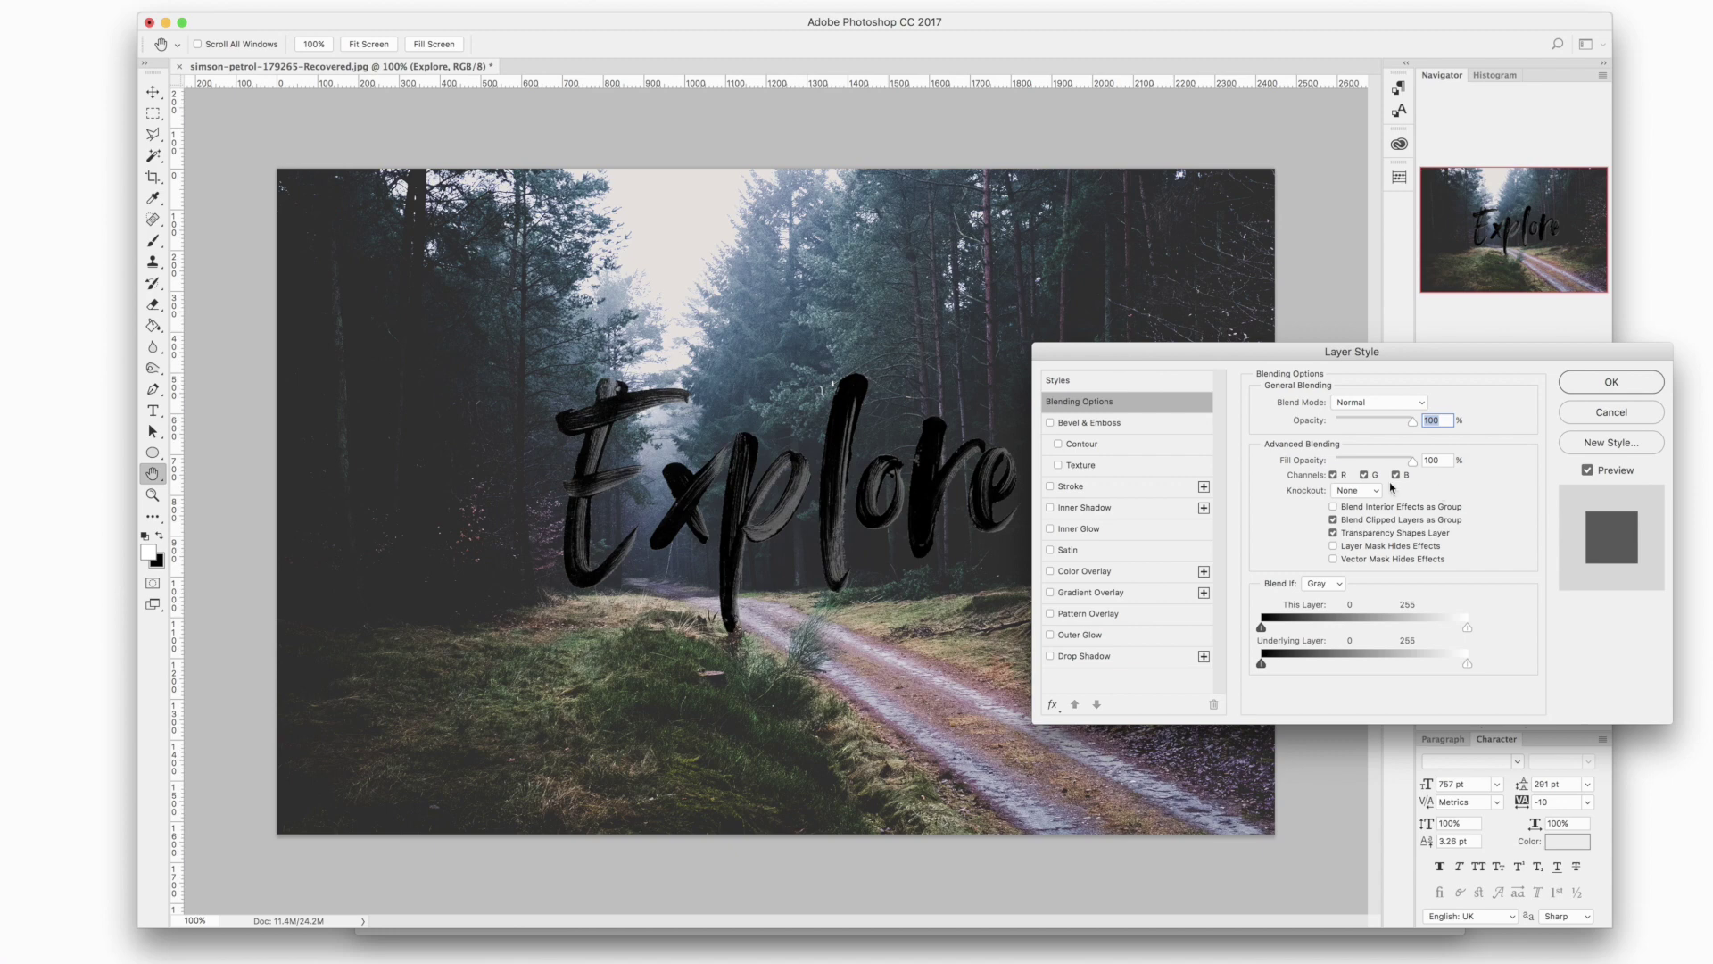
Add a Color Overlay set to white on the Explore layer and apply it.
{"action": "left_click", "coordinate": [1050, 572]}
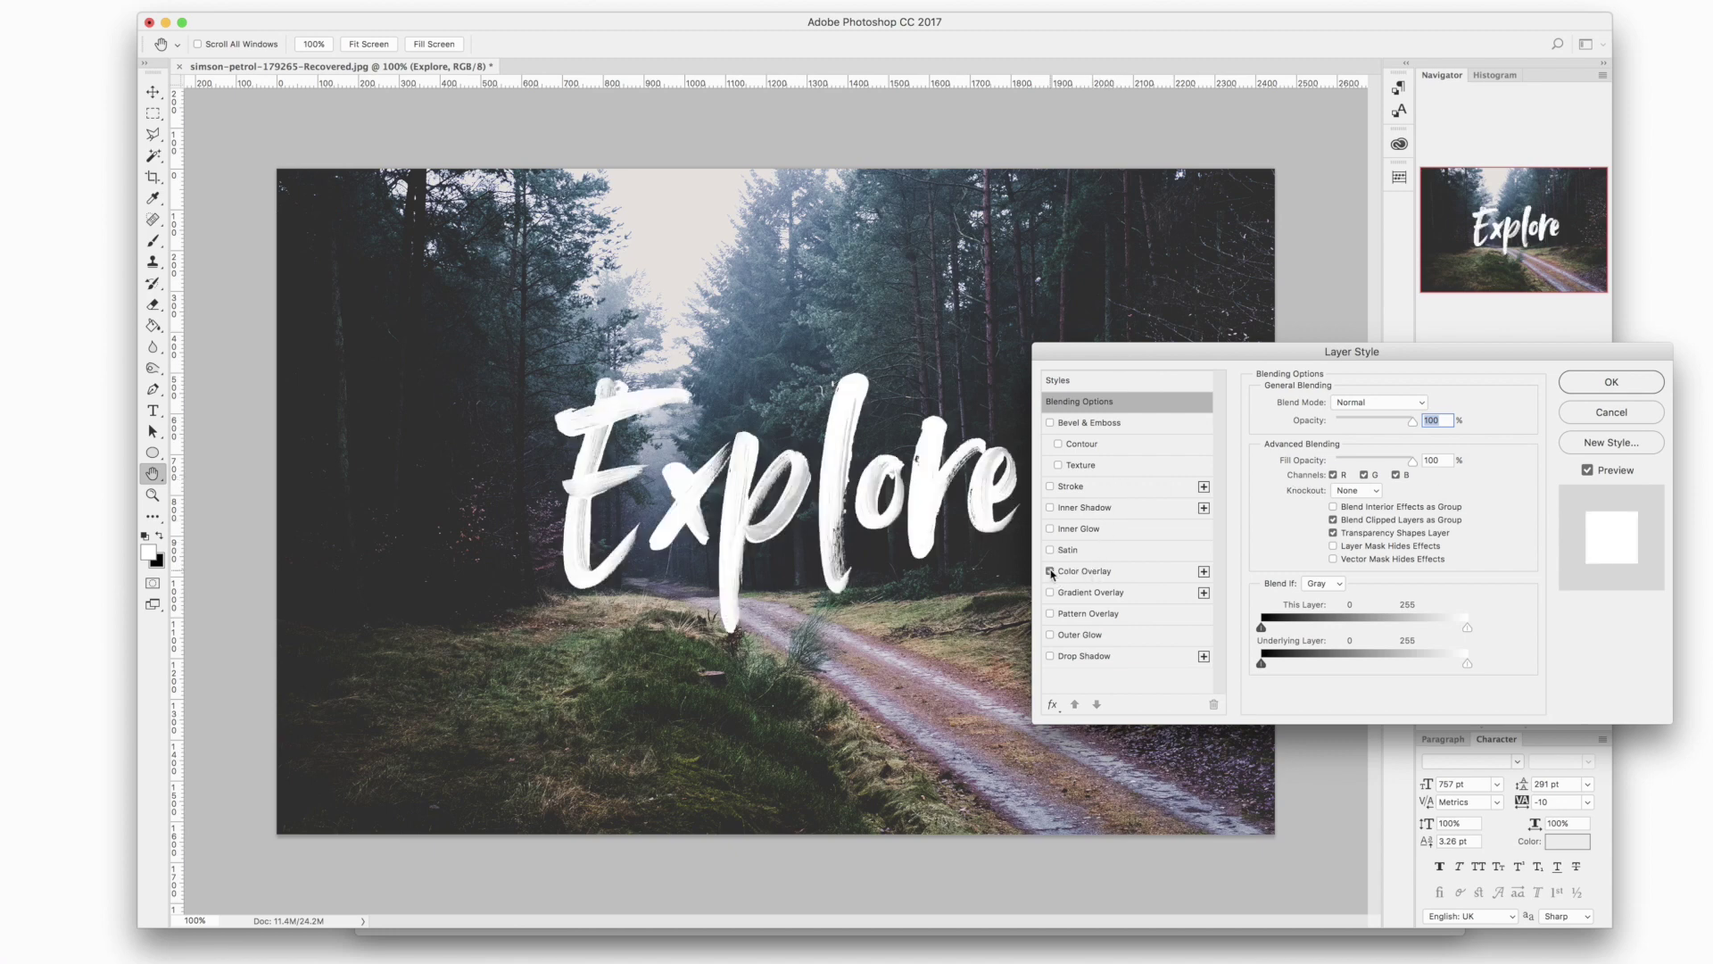
{"action": "left_click", "coordinate": [1100, 576]}
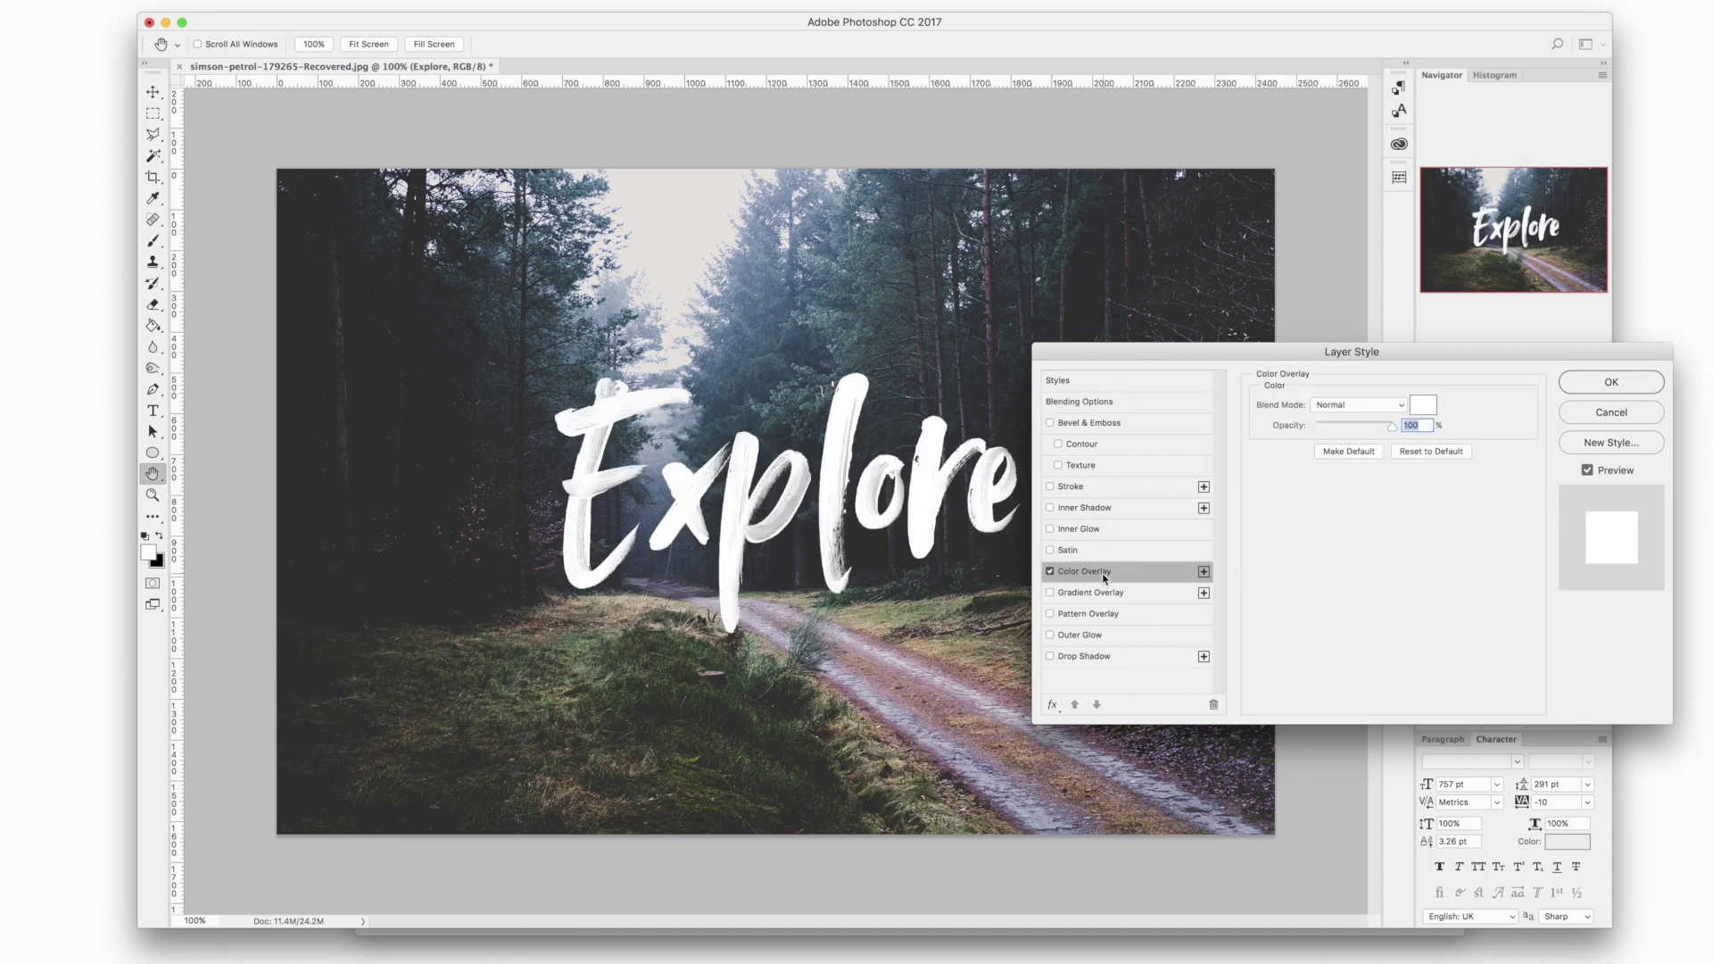
{"action": "left_click", "coordinate": [1426, 408]}
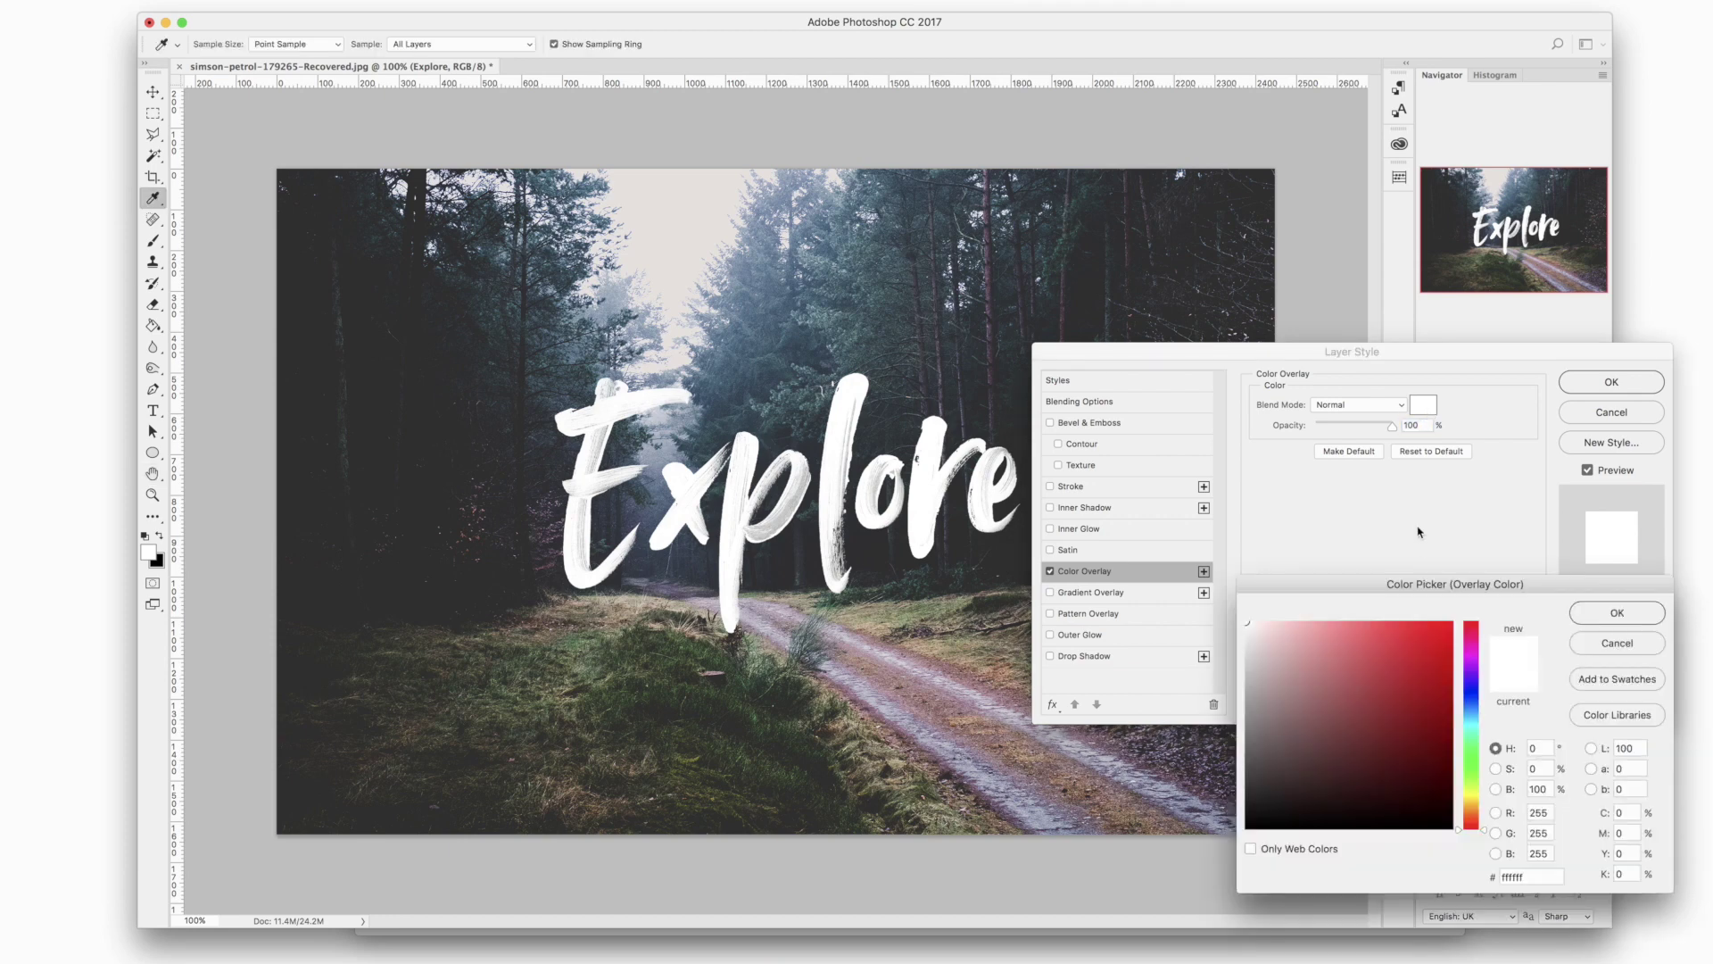
{"action": "left_click", "coordinate": [1394, 620]}
{"action": "left_click_drag", "start_coordinate": [1393, 620], "coordinate": [1451, 622]}
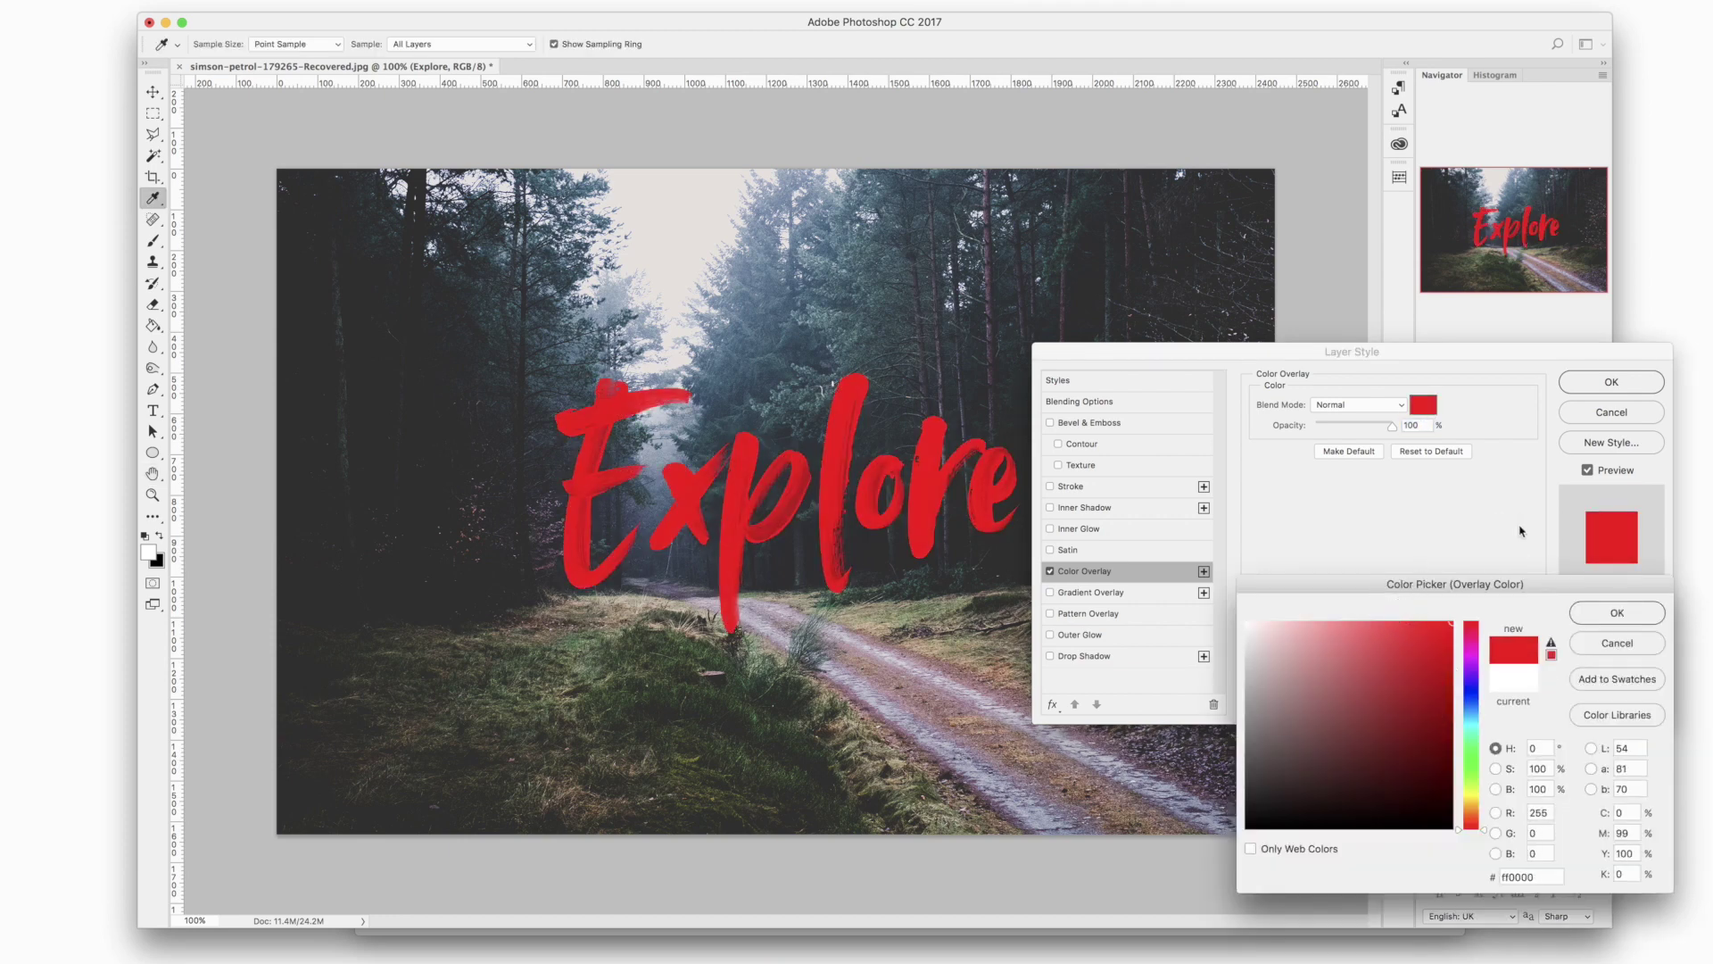
{"action": "left_click", "coordinate": [1470, 790]}
{"action": "left_click_drag", "start_coordinate": [1471, 789], "coordinate": [1471, 626]}
{"action": "left_click", "coordinate": [1111, 553]}
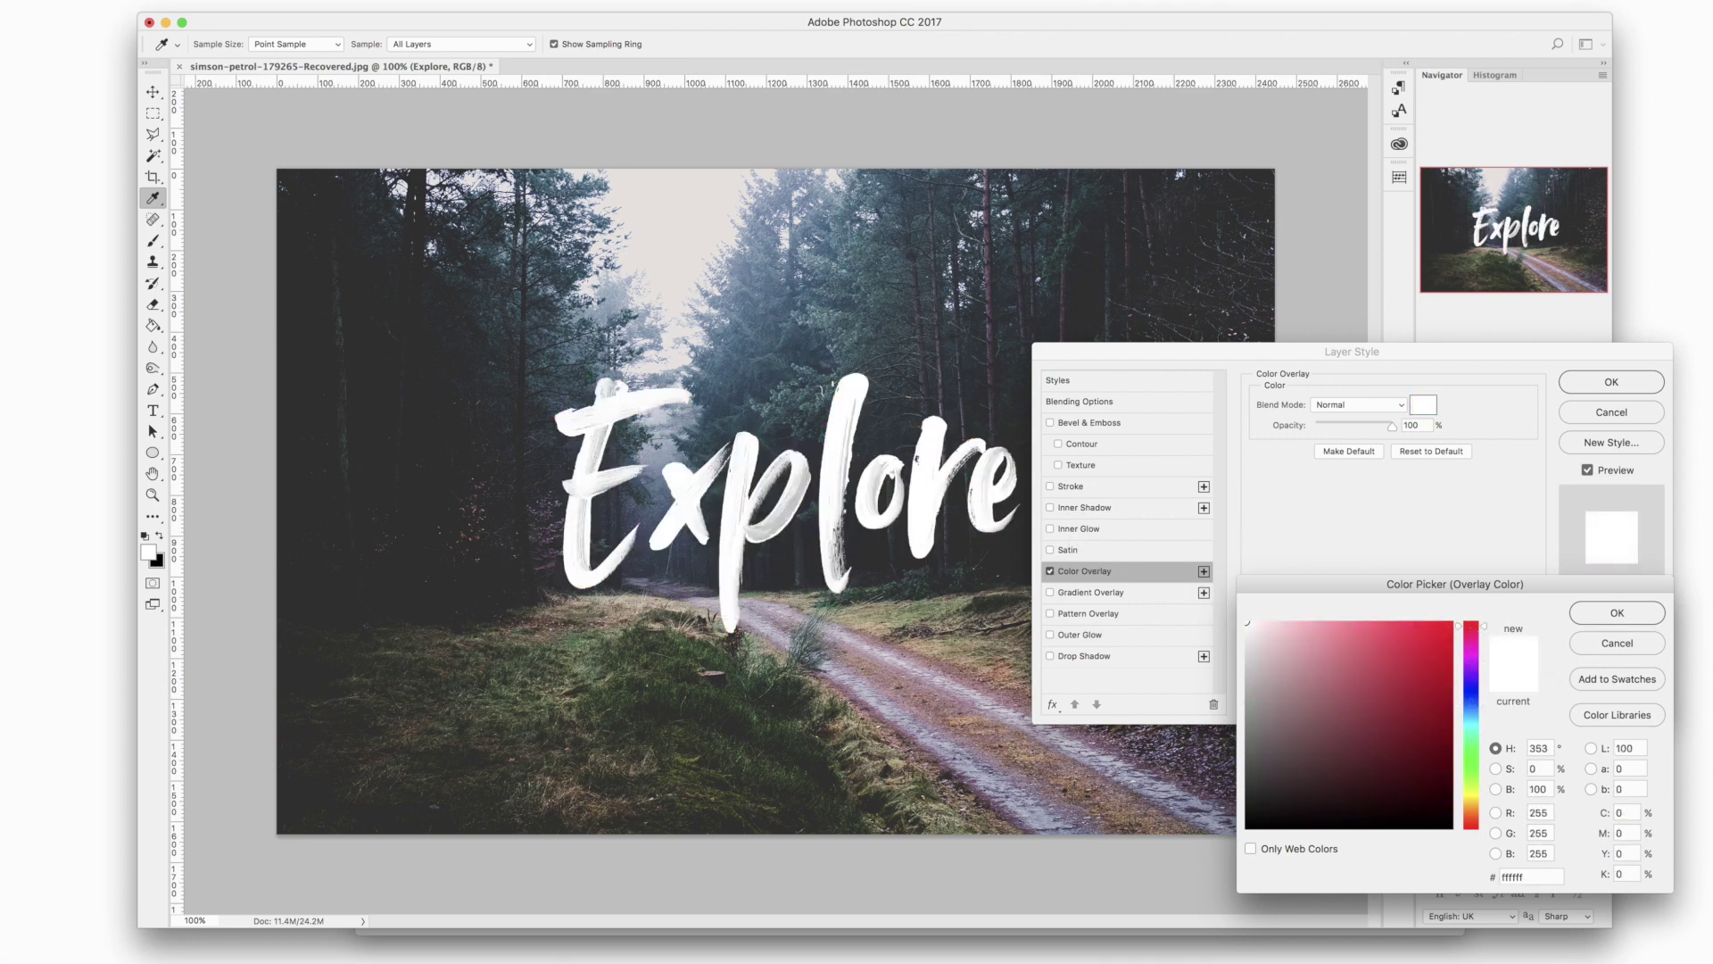
{"action": "left_click", "coordinate": [1617, 614]}
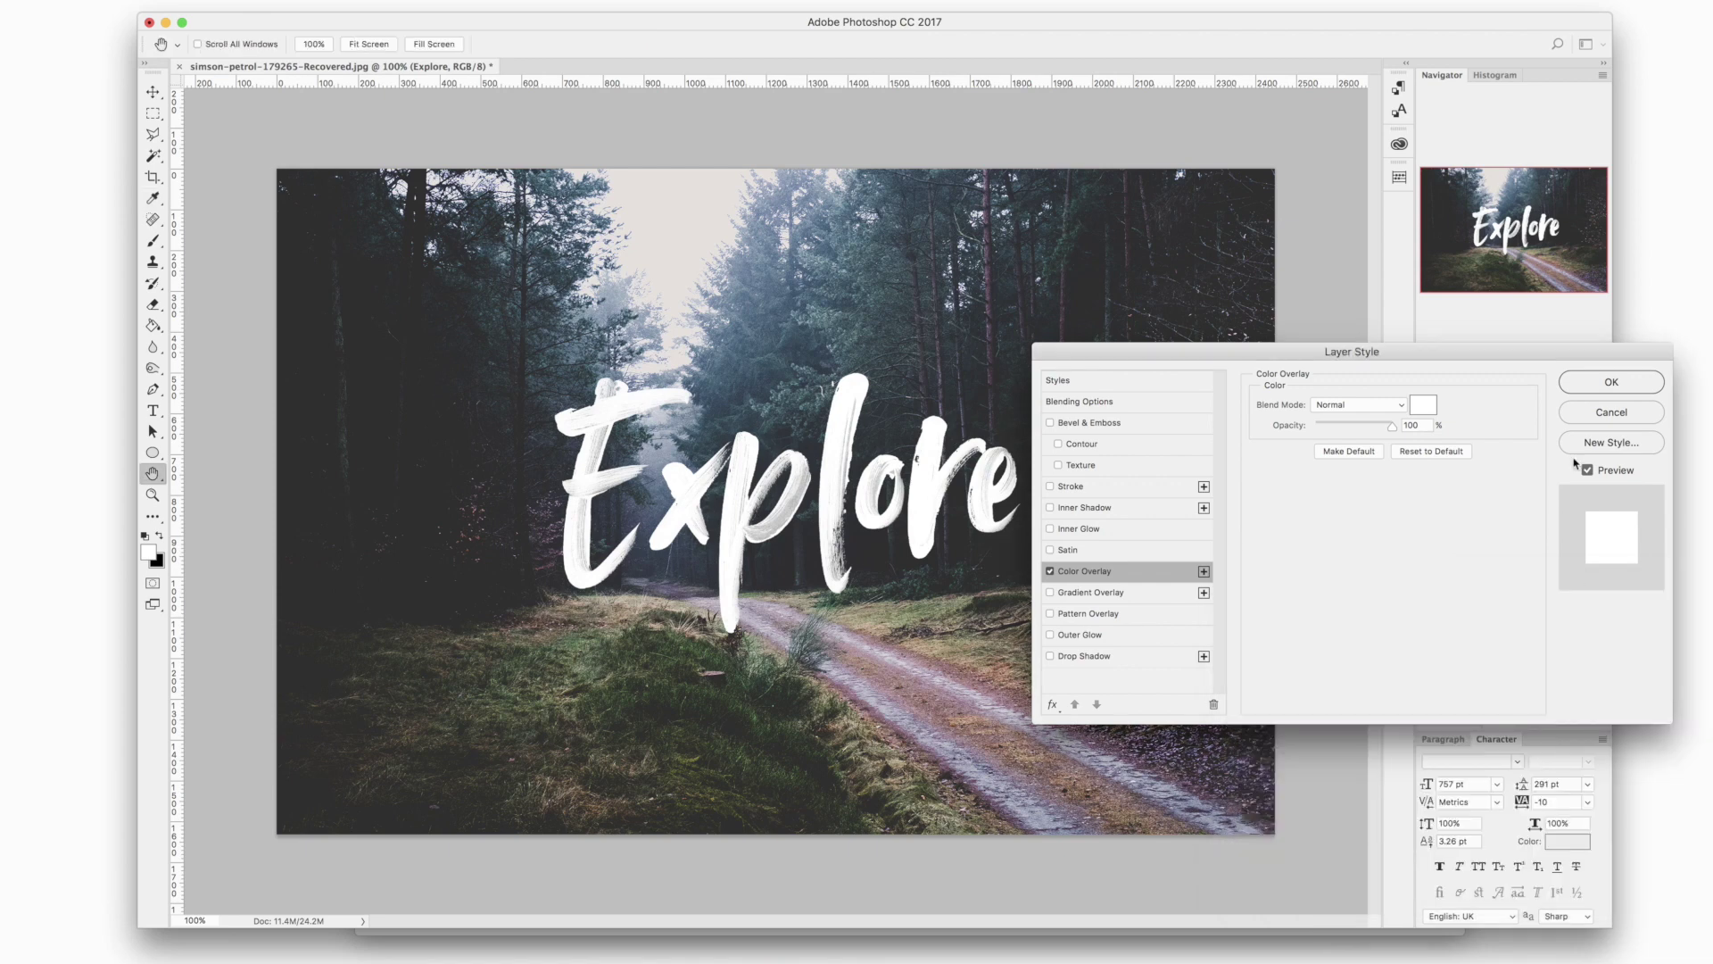
{"action": "left_click", "coordinate": [1585, 378]}
Set the letters 'xplore' in Avallon Alt SVG and commit the text edit.
{"action": "key", "text": "t"}
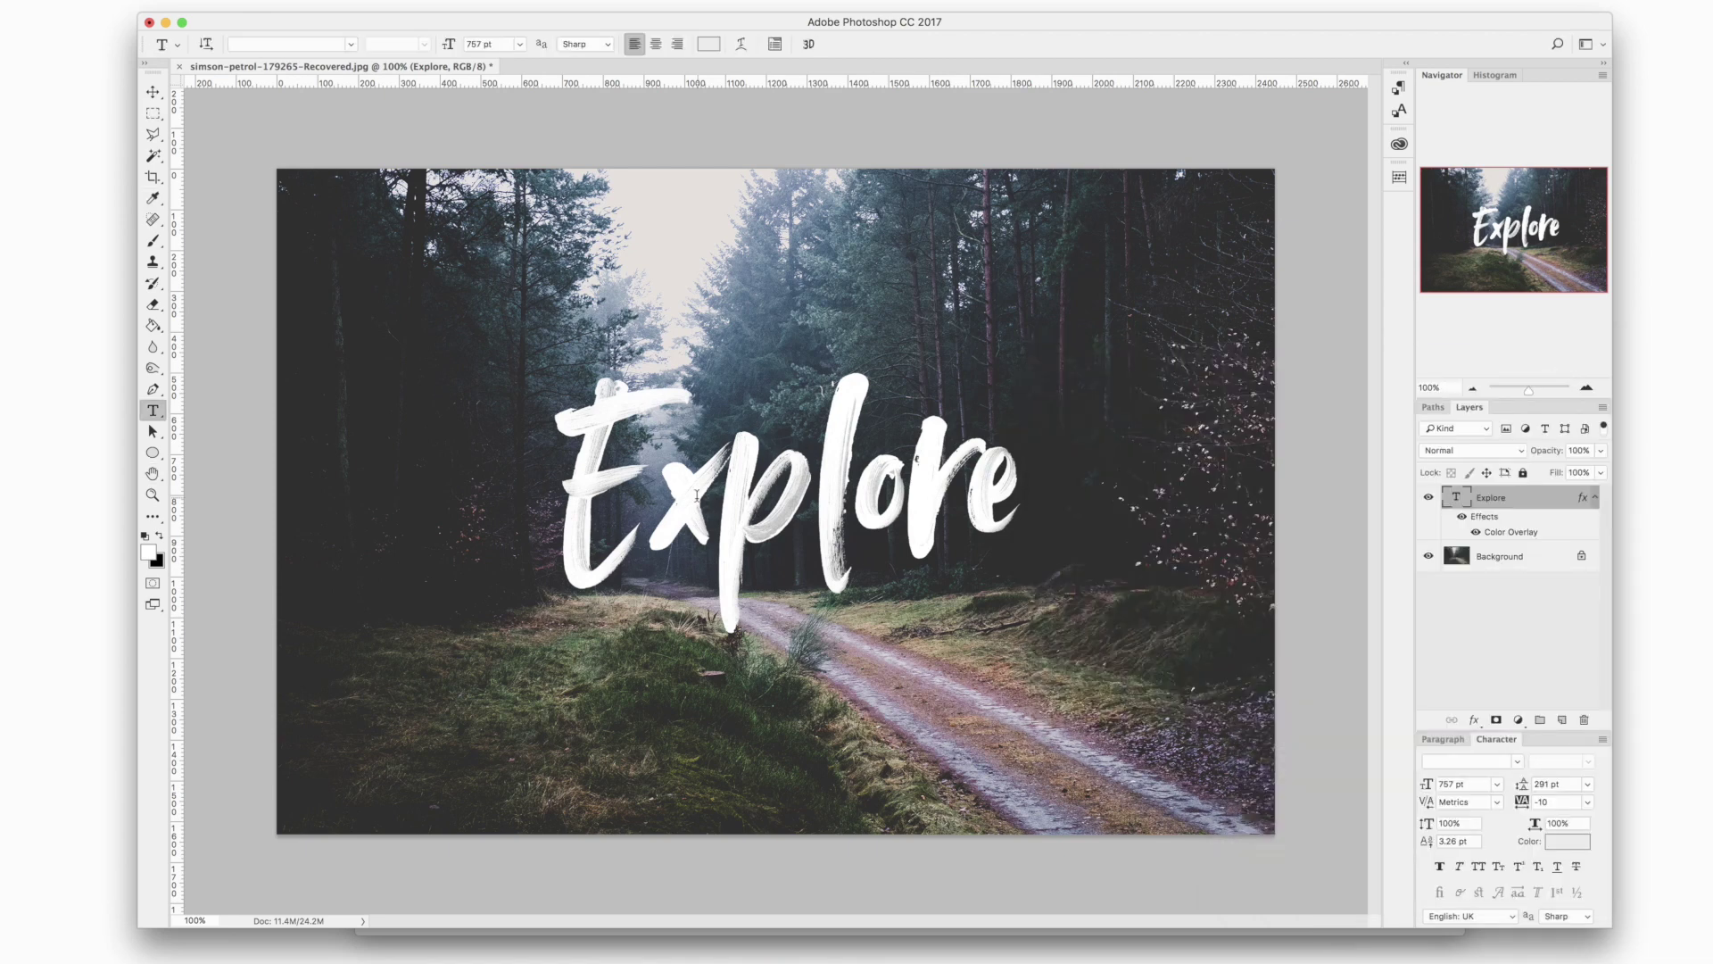
{"action": "left_click_drag", "start_coordinate": [667, 500], "coordinate": [1062, 508]}
{"action": "left_click", "coordinate": [1519, 760]}
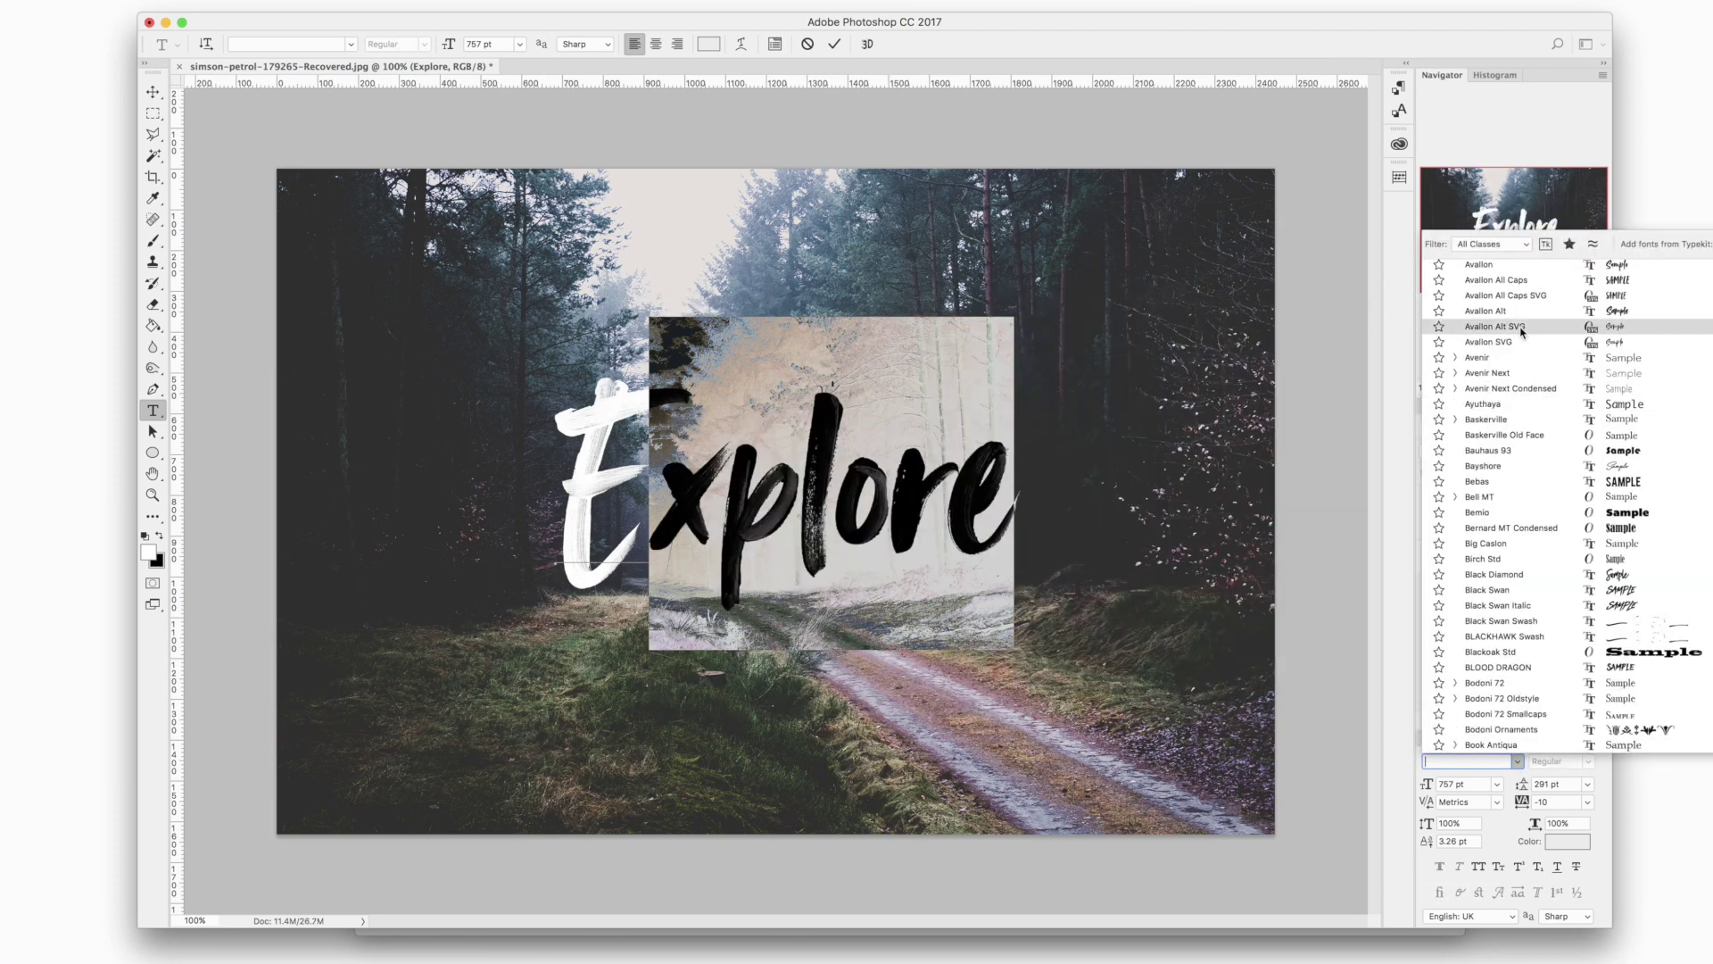
{"action": "left_click", "coordinate": [1521, 330]}
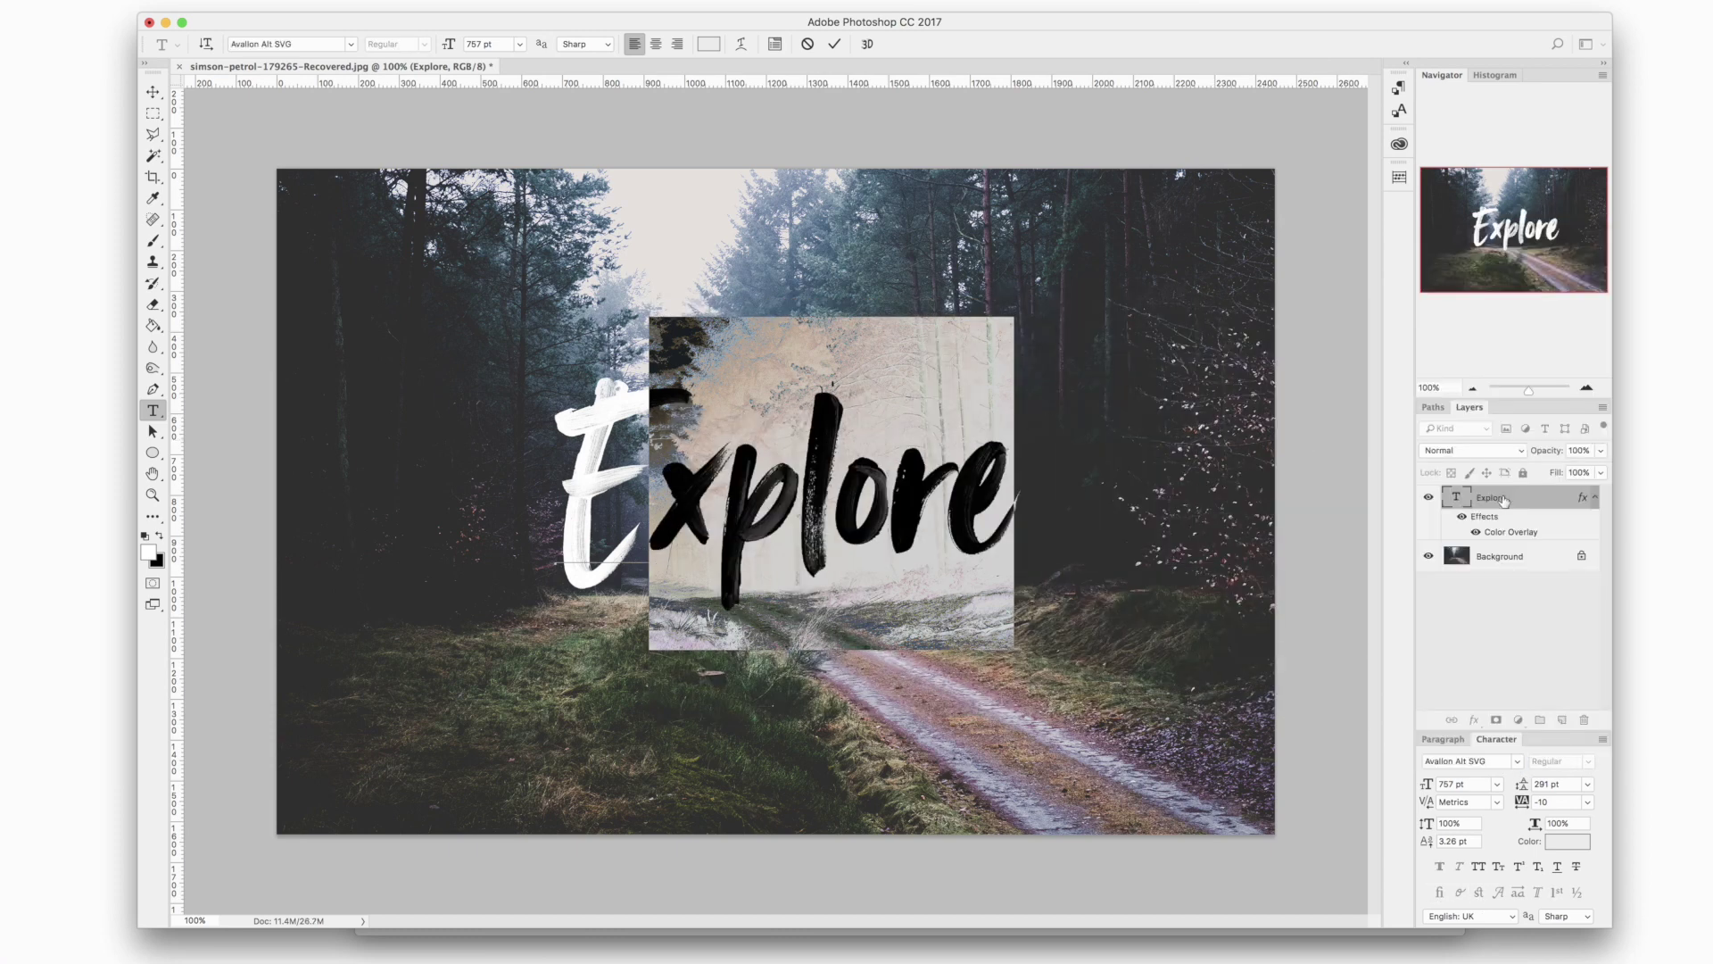
{"action": "left_click", "coordinate": [832, 46]}
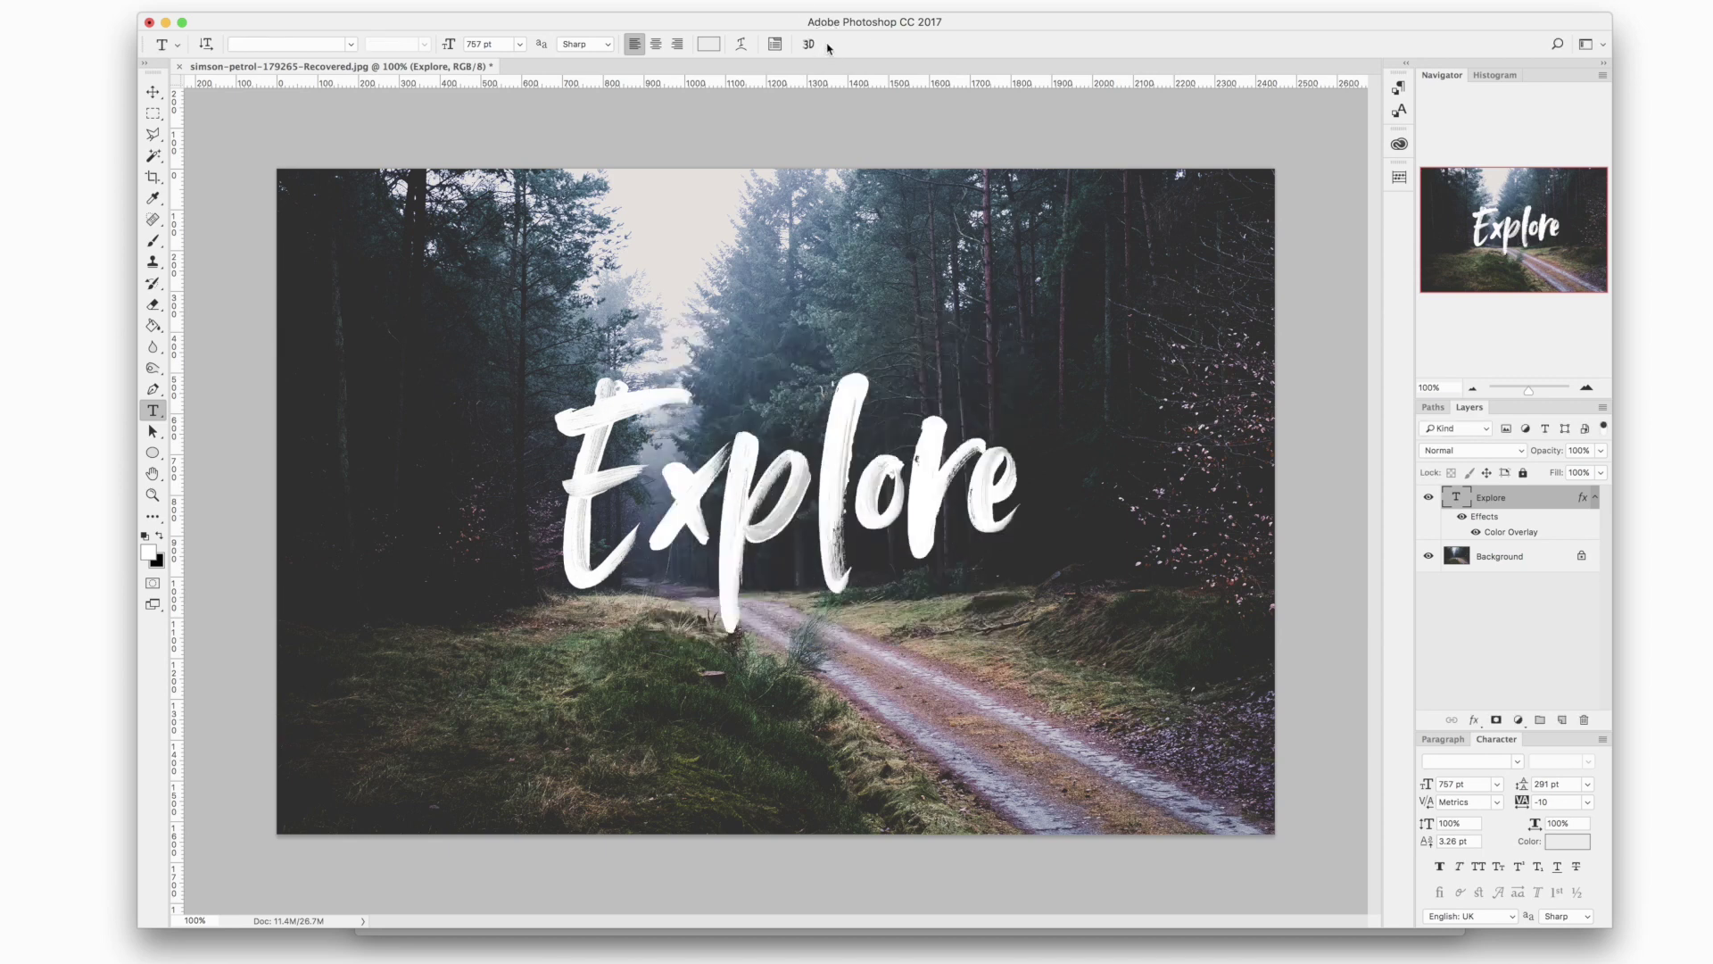
Switch the text to Avallon All Caps SVG, move it down-left, then hide the layer.
{"action": "left_click", "coordinate": [1517, 761]}
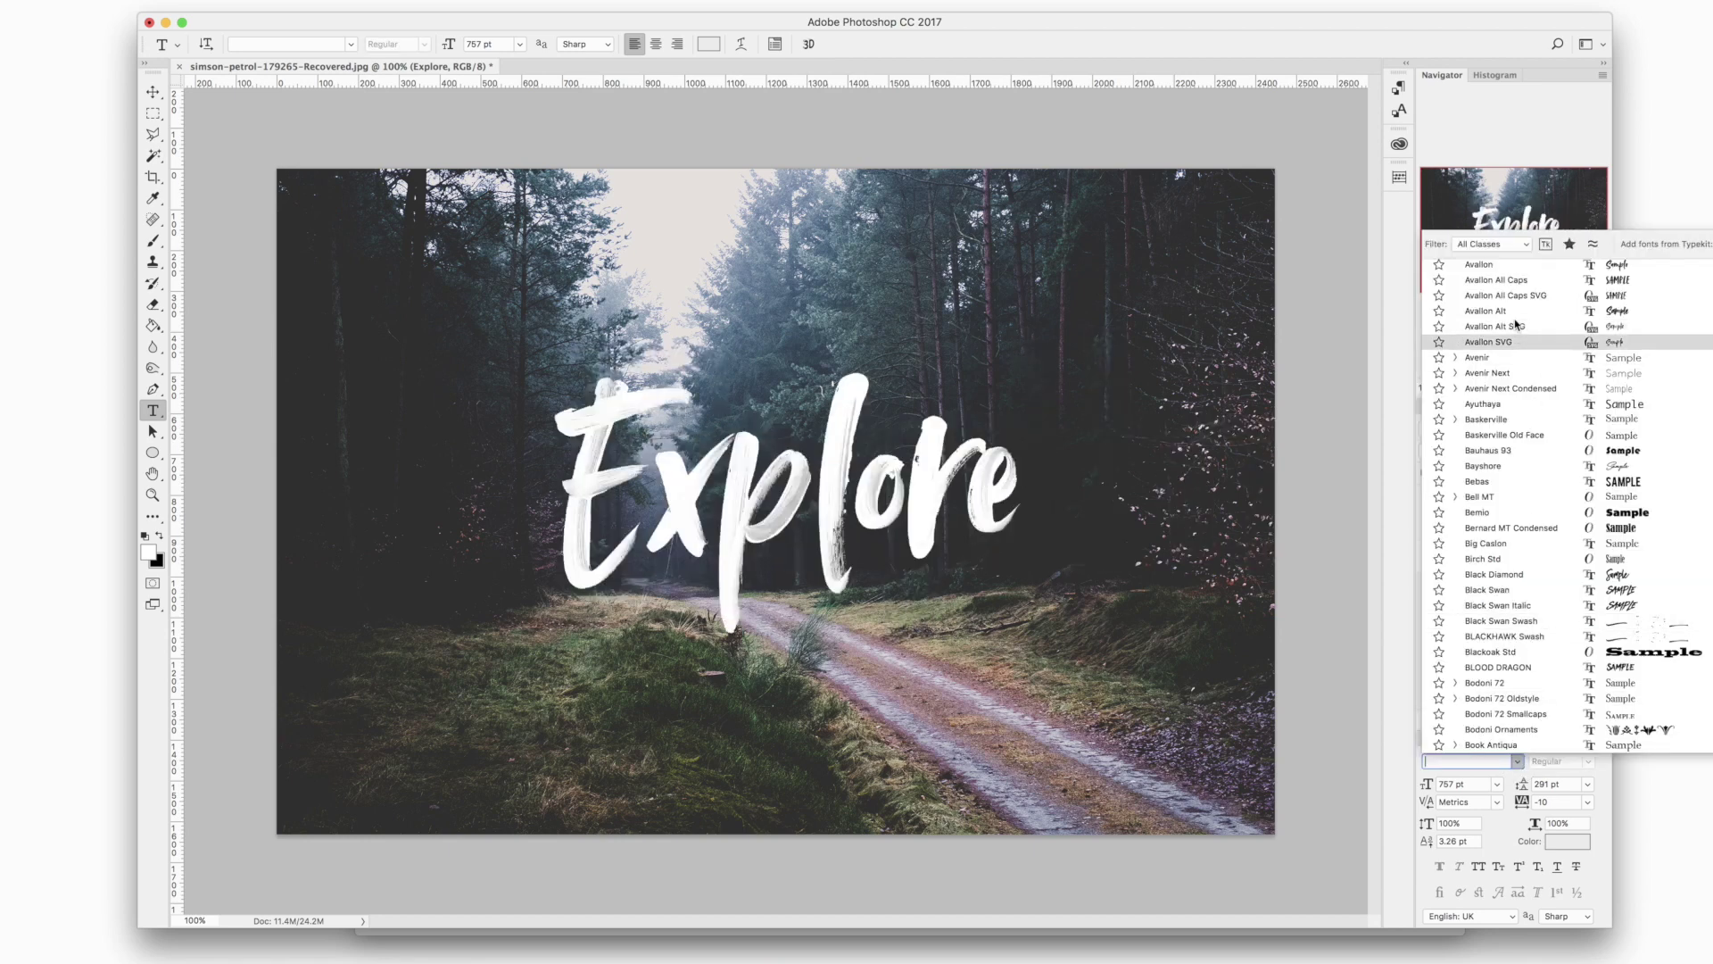
{"action": "left_click", "coordinate": [1517, 296]}
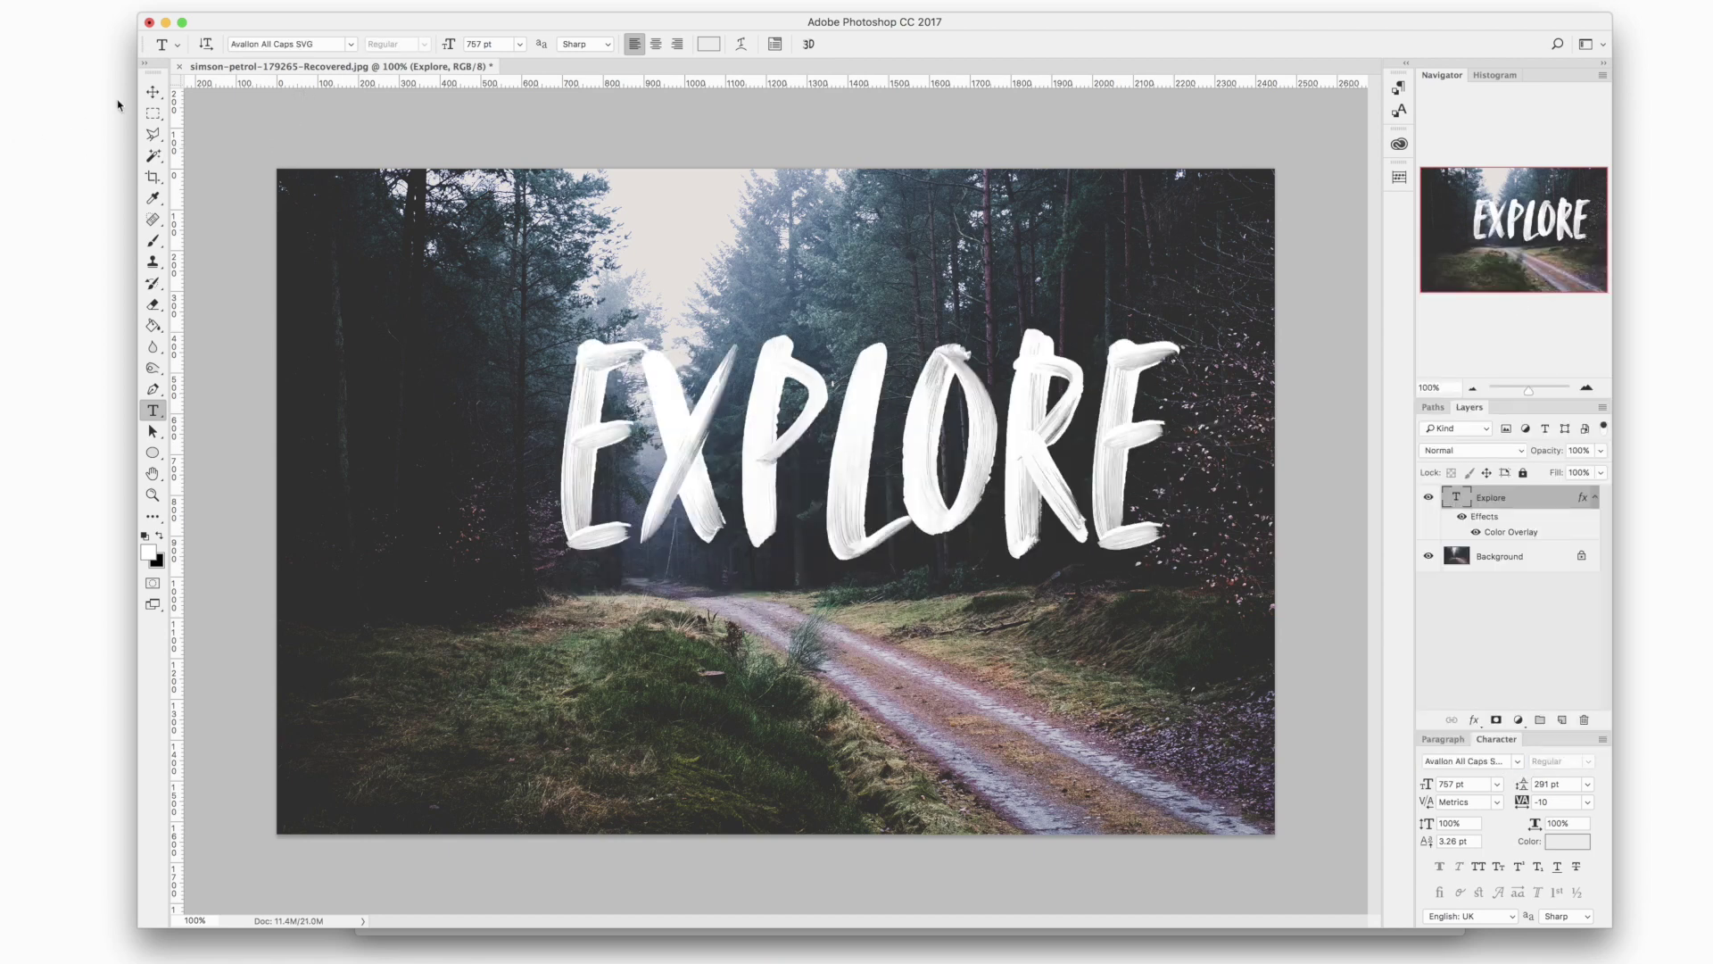
{"action": "left_click", "coordinate": [153, 92]}
{"action": "left_click_drag", "start_coordinate": [814, 471], "coordinate": [773, 494]}
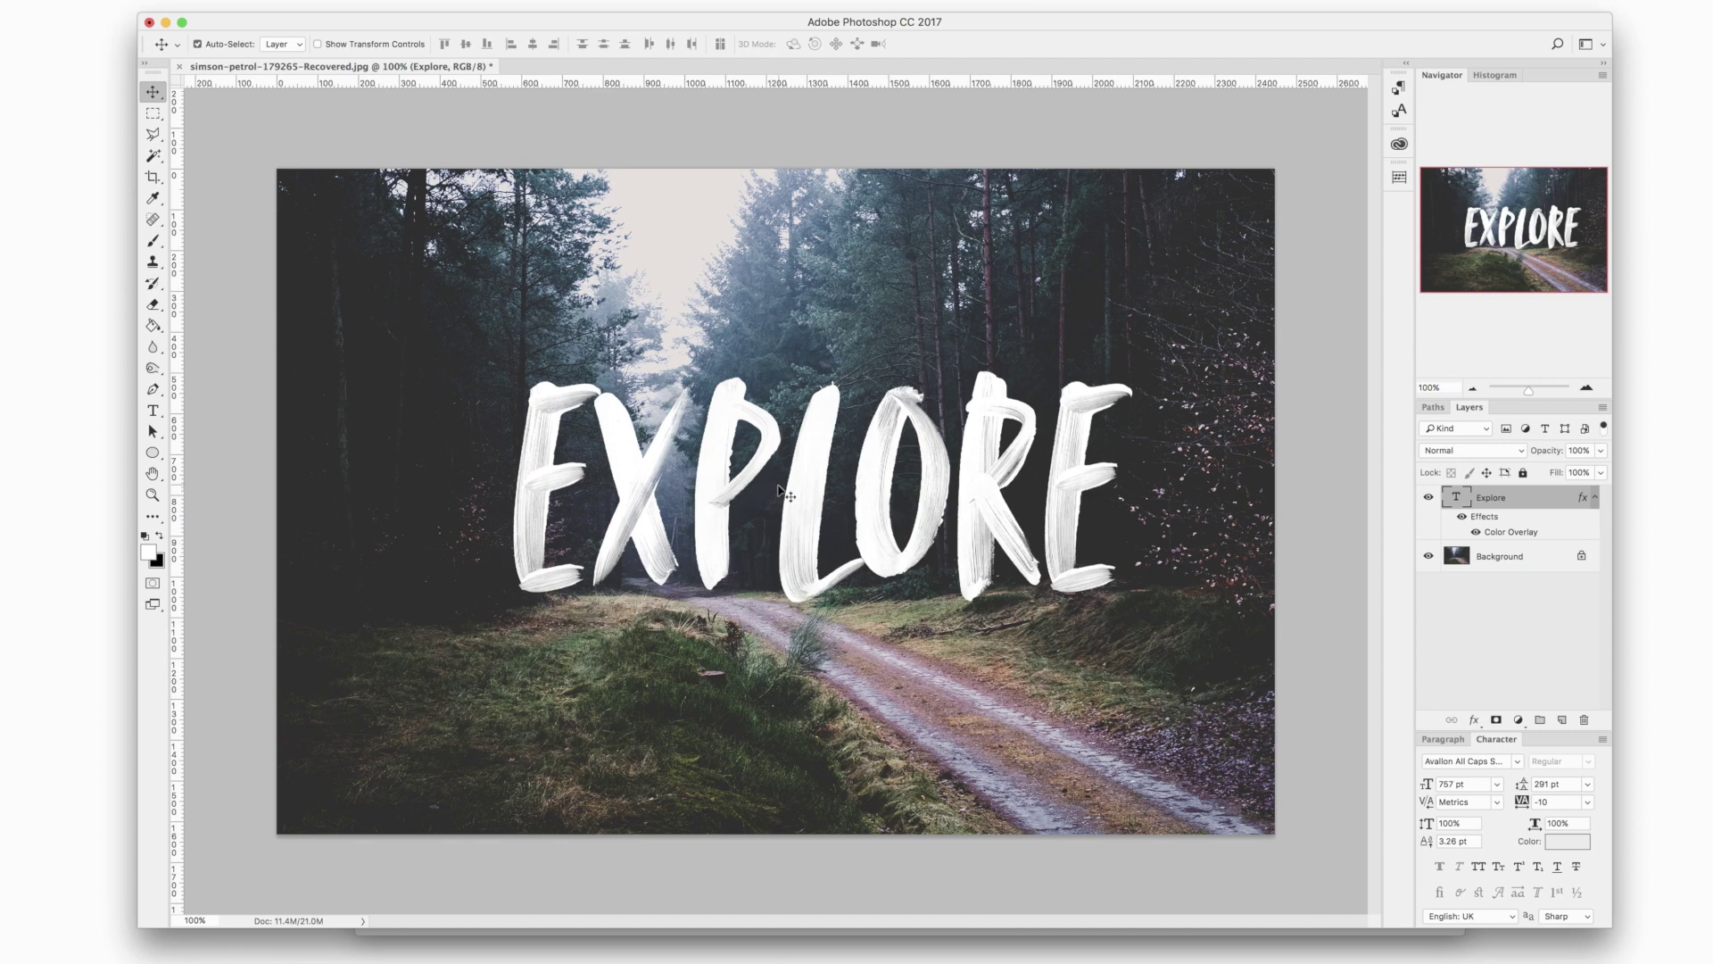
{"action": "left_click", "coordinate": [1428, 497]}
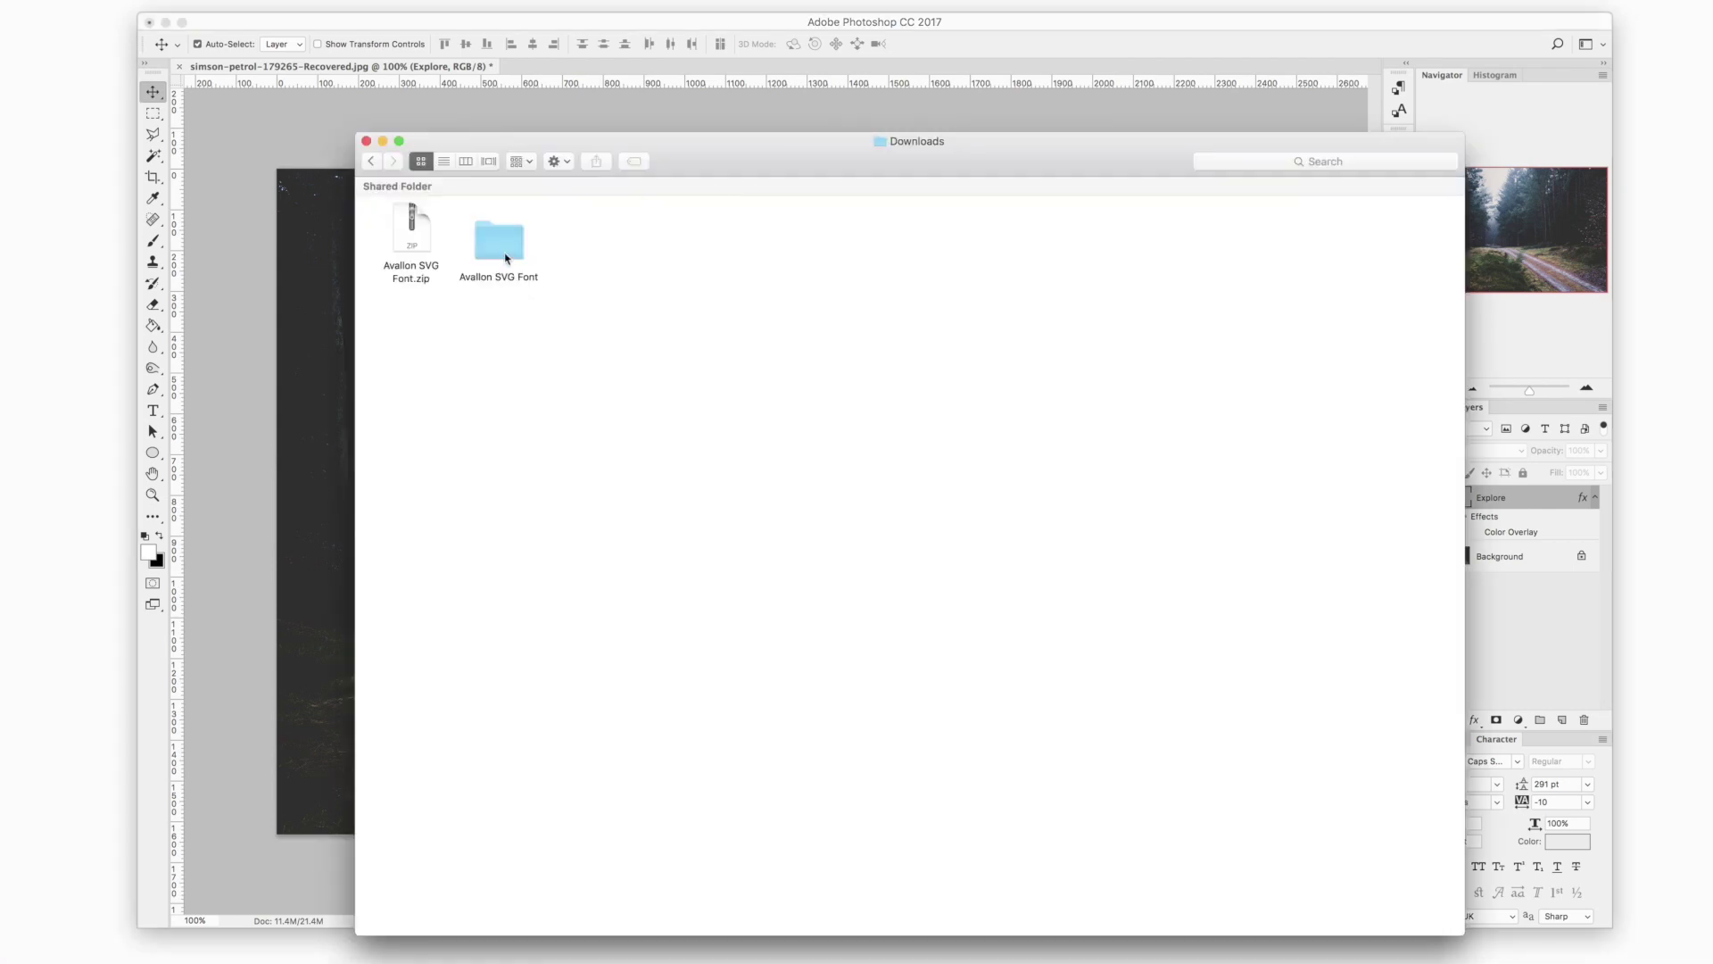
Open Avallon Layered PSD.psd from the Avallon SVG Font folder in Photoshop.
{"action": "double_click", "coordinate": [500, 248]}
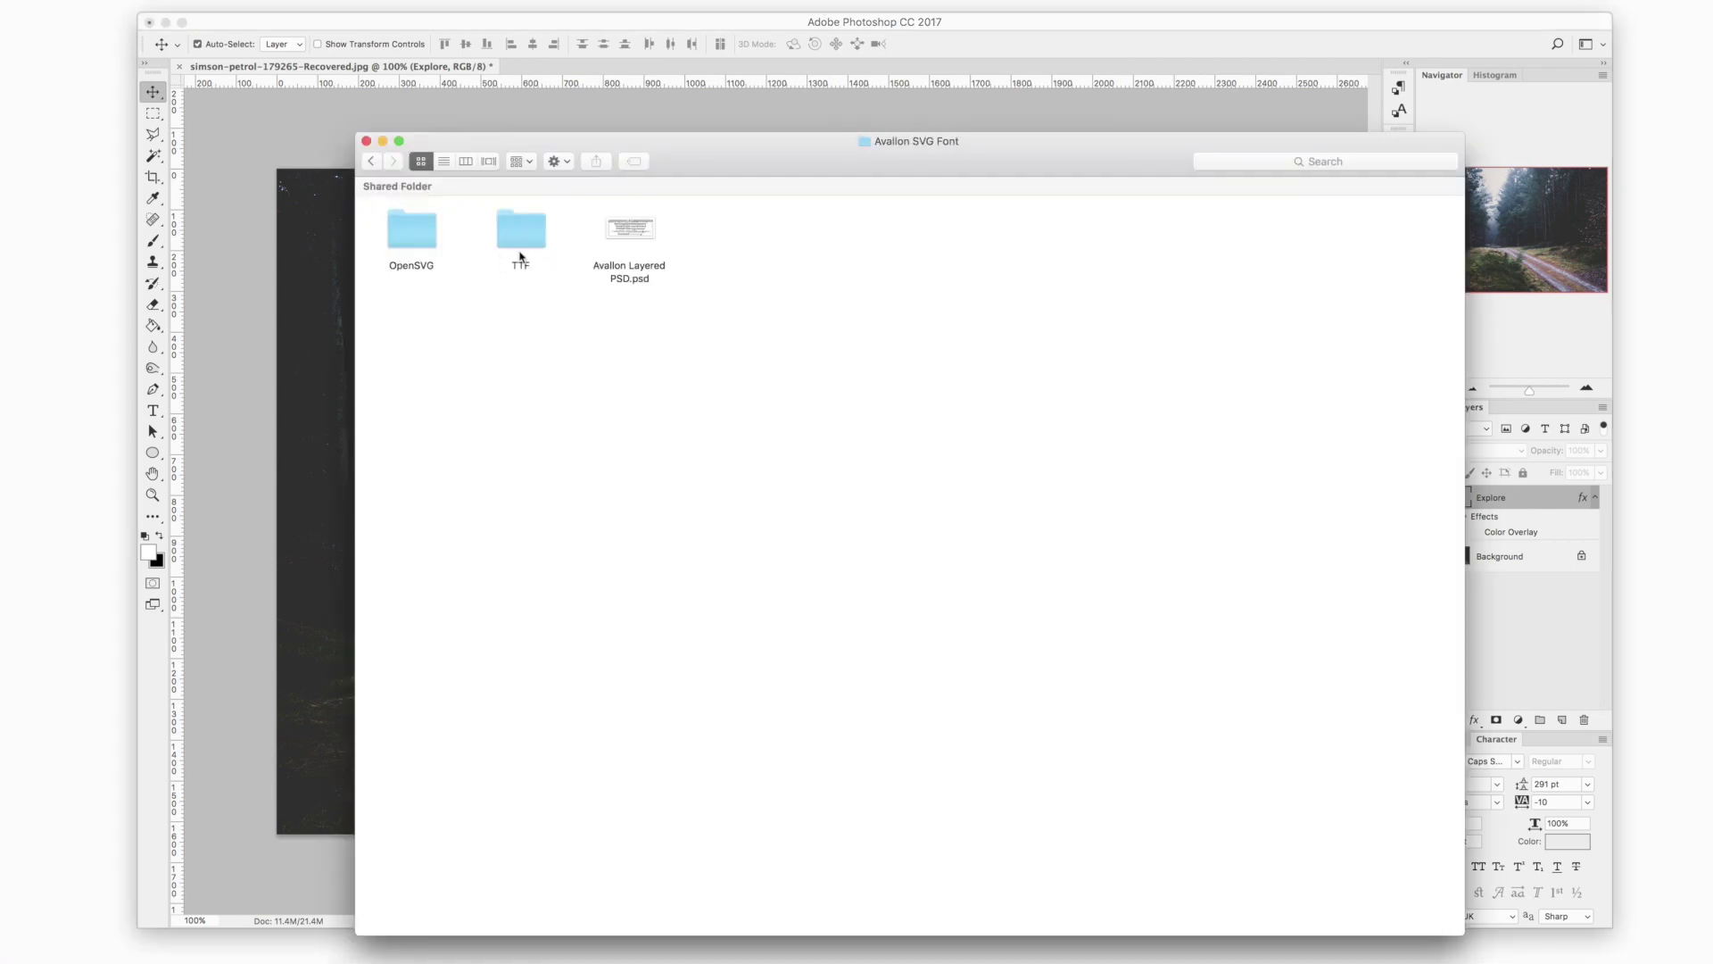
{"action": "left_click", "coordinate": [642, 234]}
{"action": "double_click", "coordinate": [642, 233]}
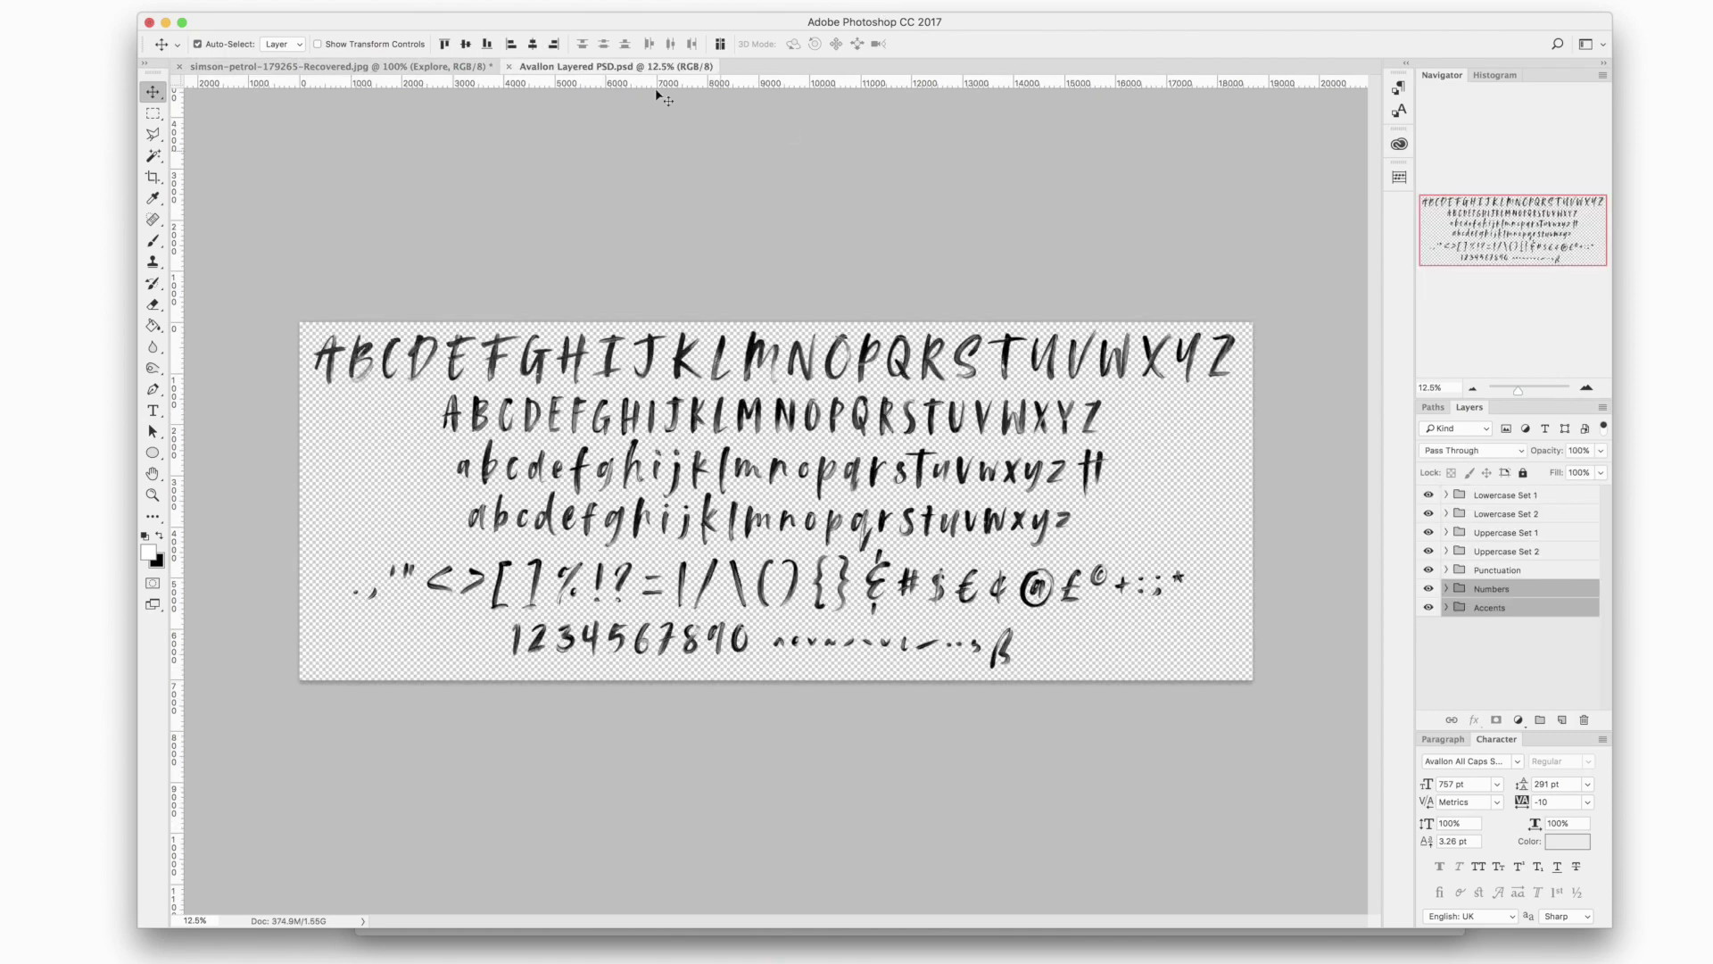
Float the Avallon PSD in its own window and drag the E glyph onto the forest photo.
{"action": "left_click_drag", "start_coordinate": [616, 66], "coordinate": [645, 136]}
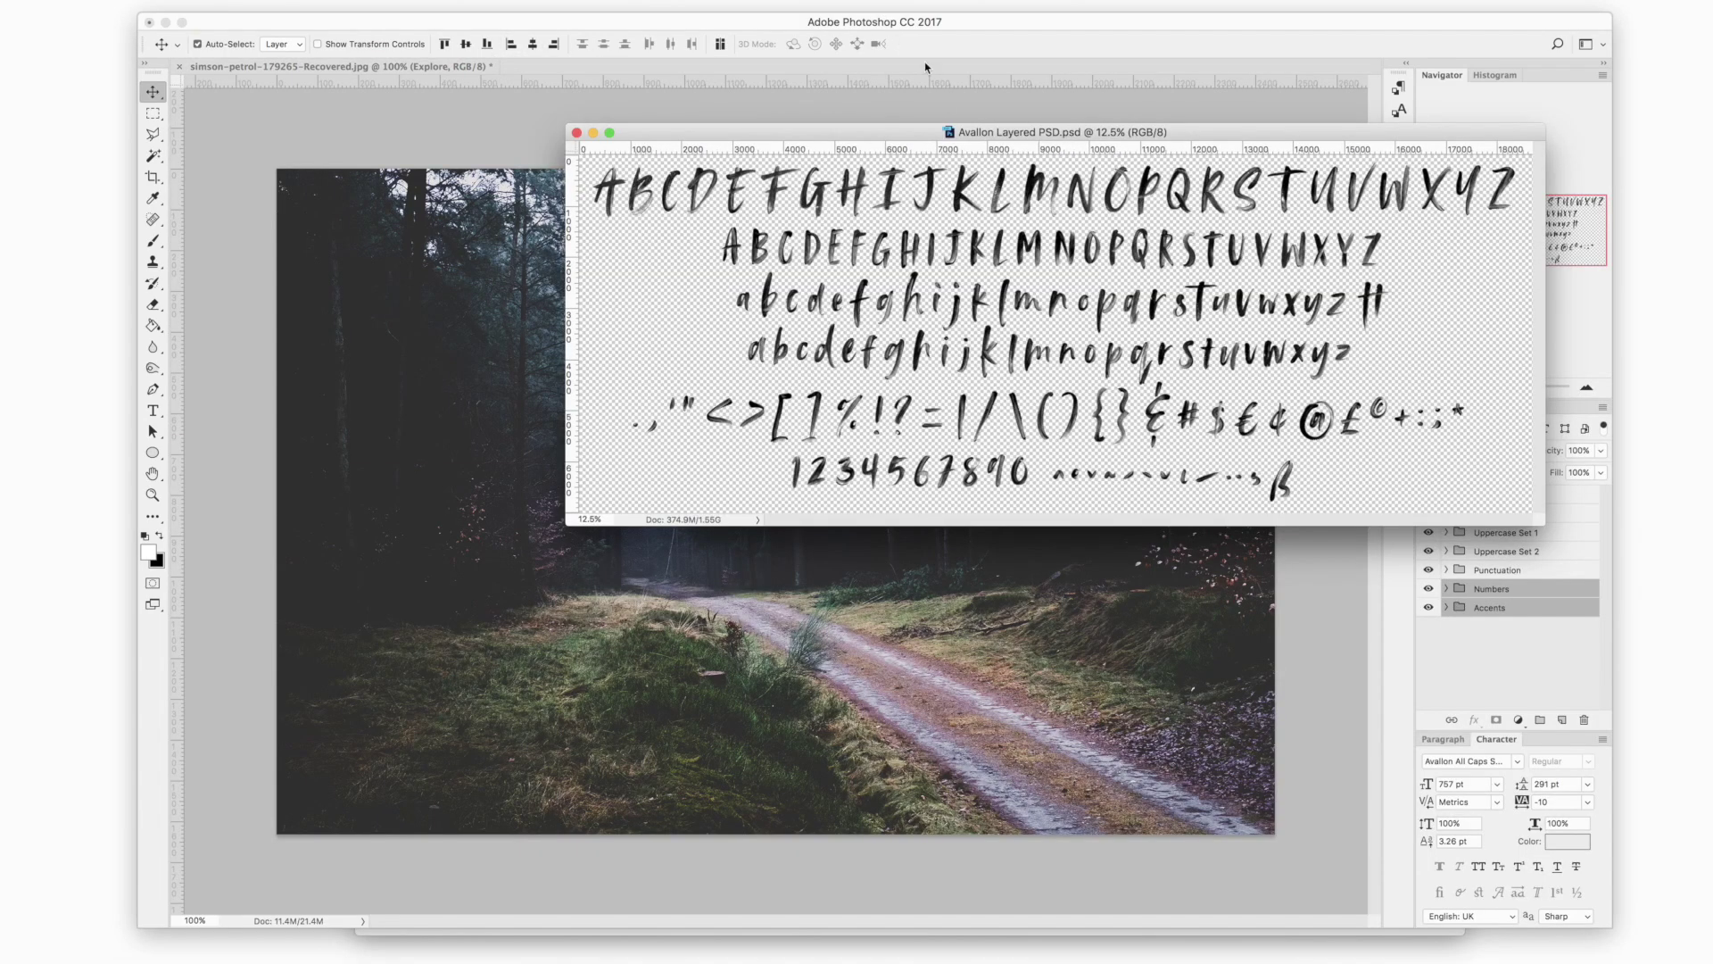
{"action": "left_click_drag", "start_coordinate": [958, 132], "coordinate": [807, 1]}
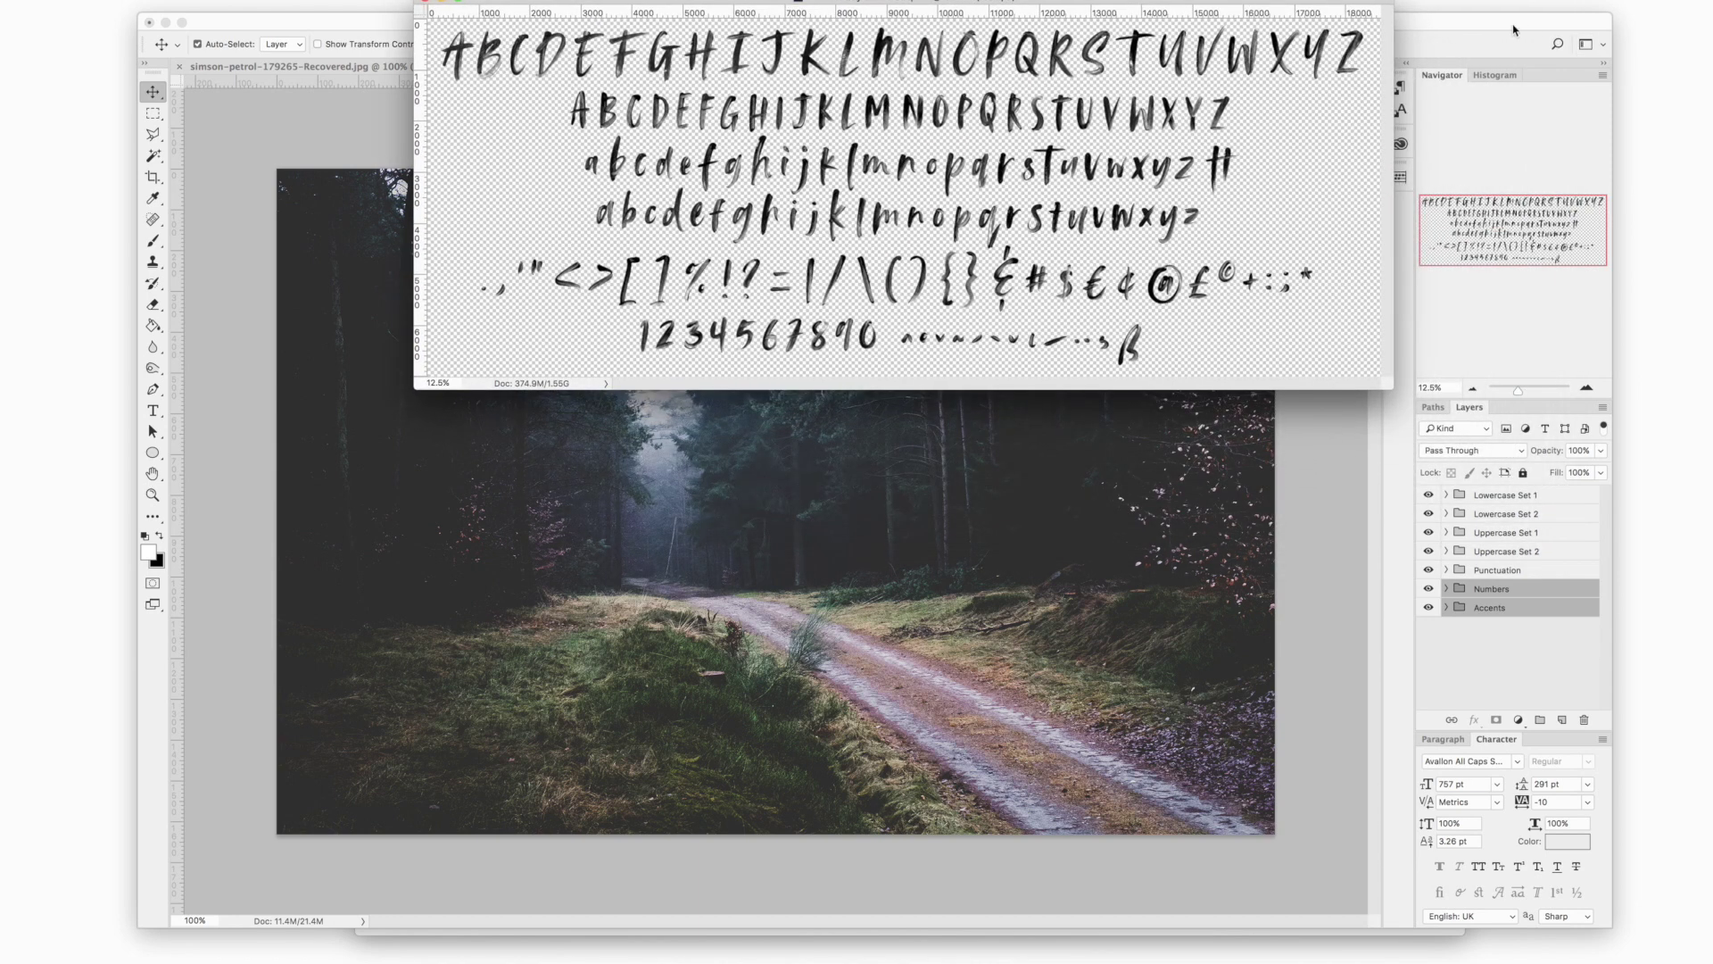
{"action": "left_click_drag", "start_coordinate": [1515, 30], "coordinate": [1514, 61]}
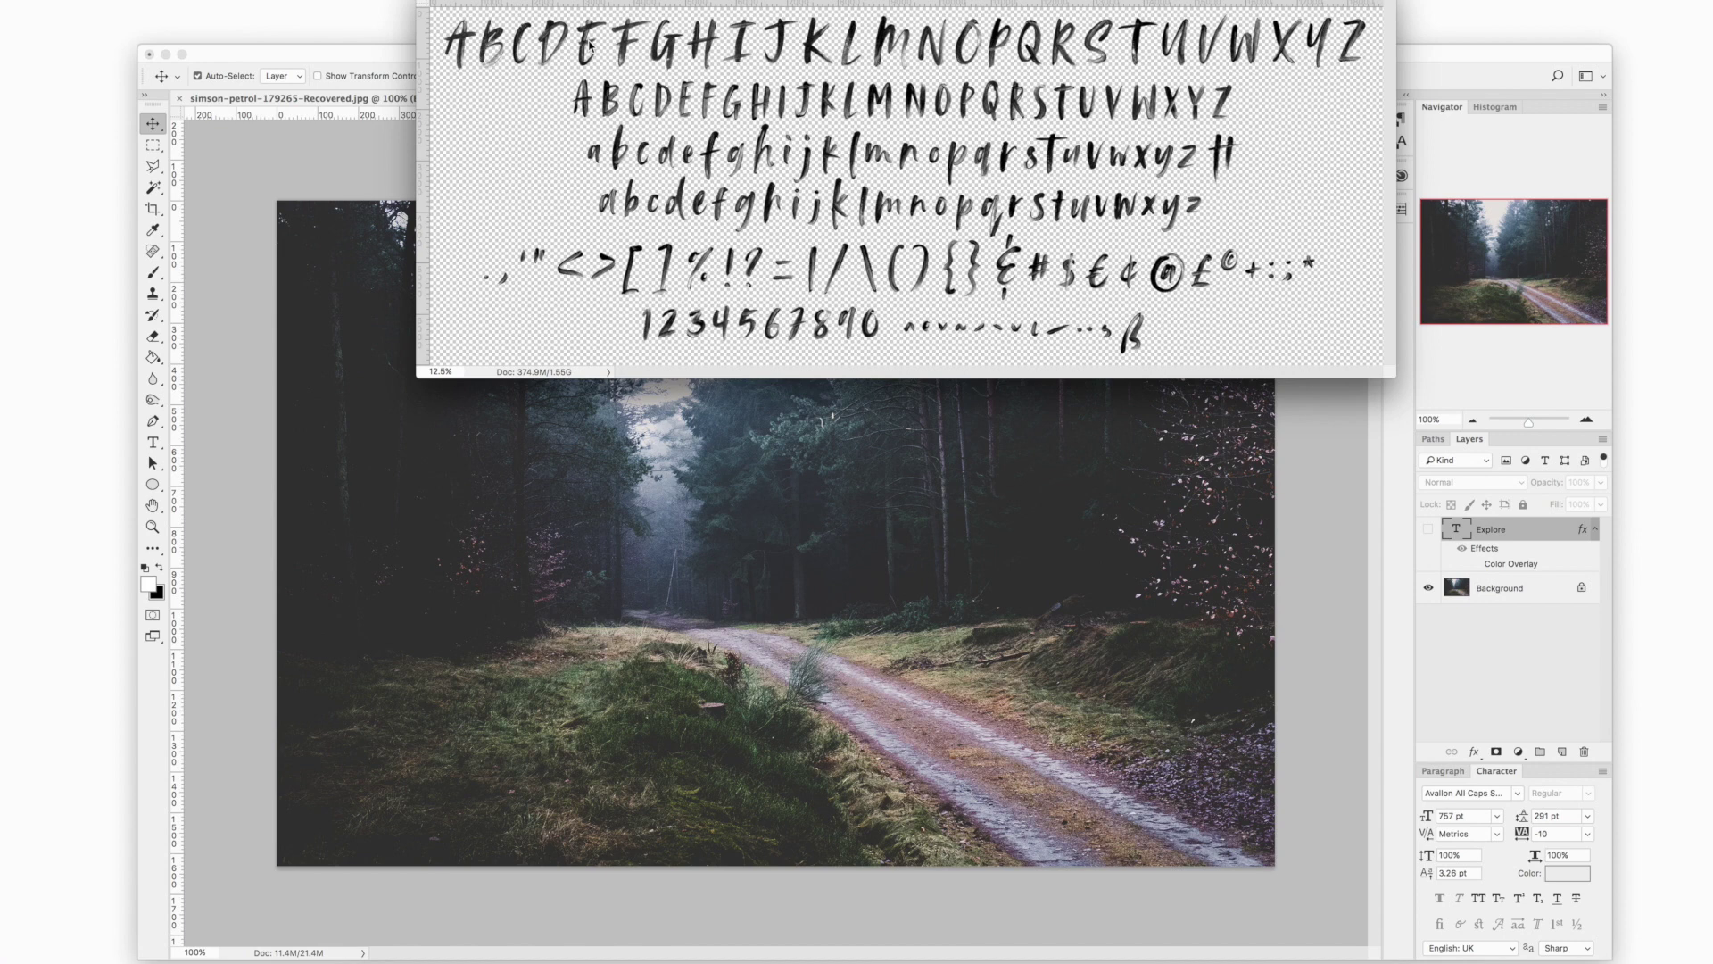
{"action": "left_click_drag", "start_coordinate": [589, 45], "coordinate": [489, 592]}
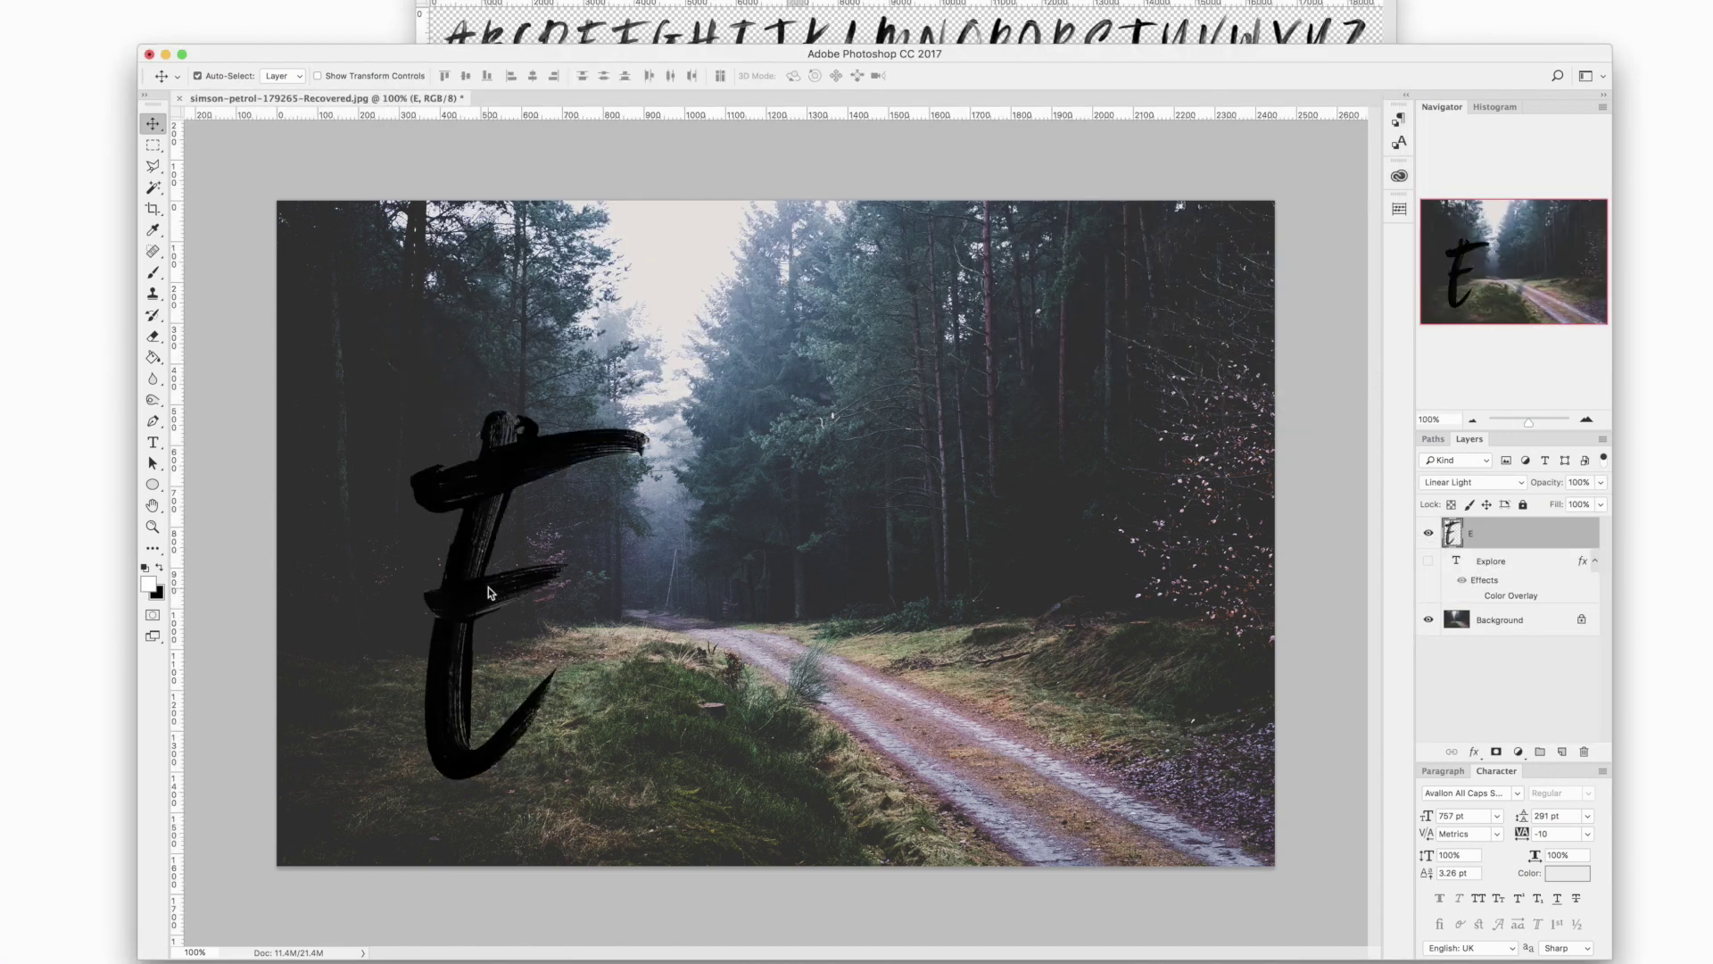
Drag the x, p and l glyphs from the font sheet onto the photo.
{"action": "left_click", "coordinate": [618, 32]}
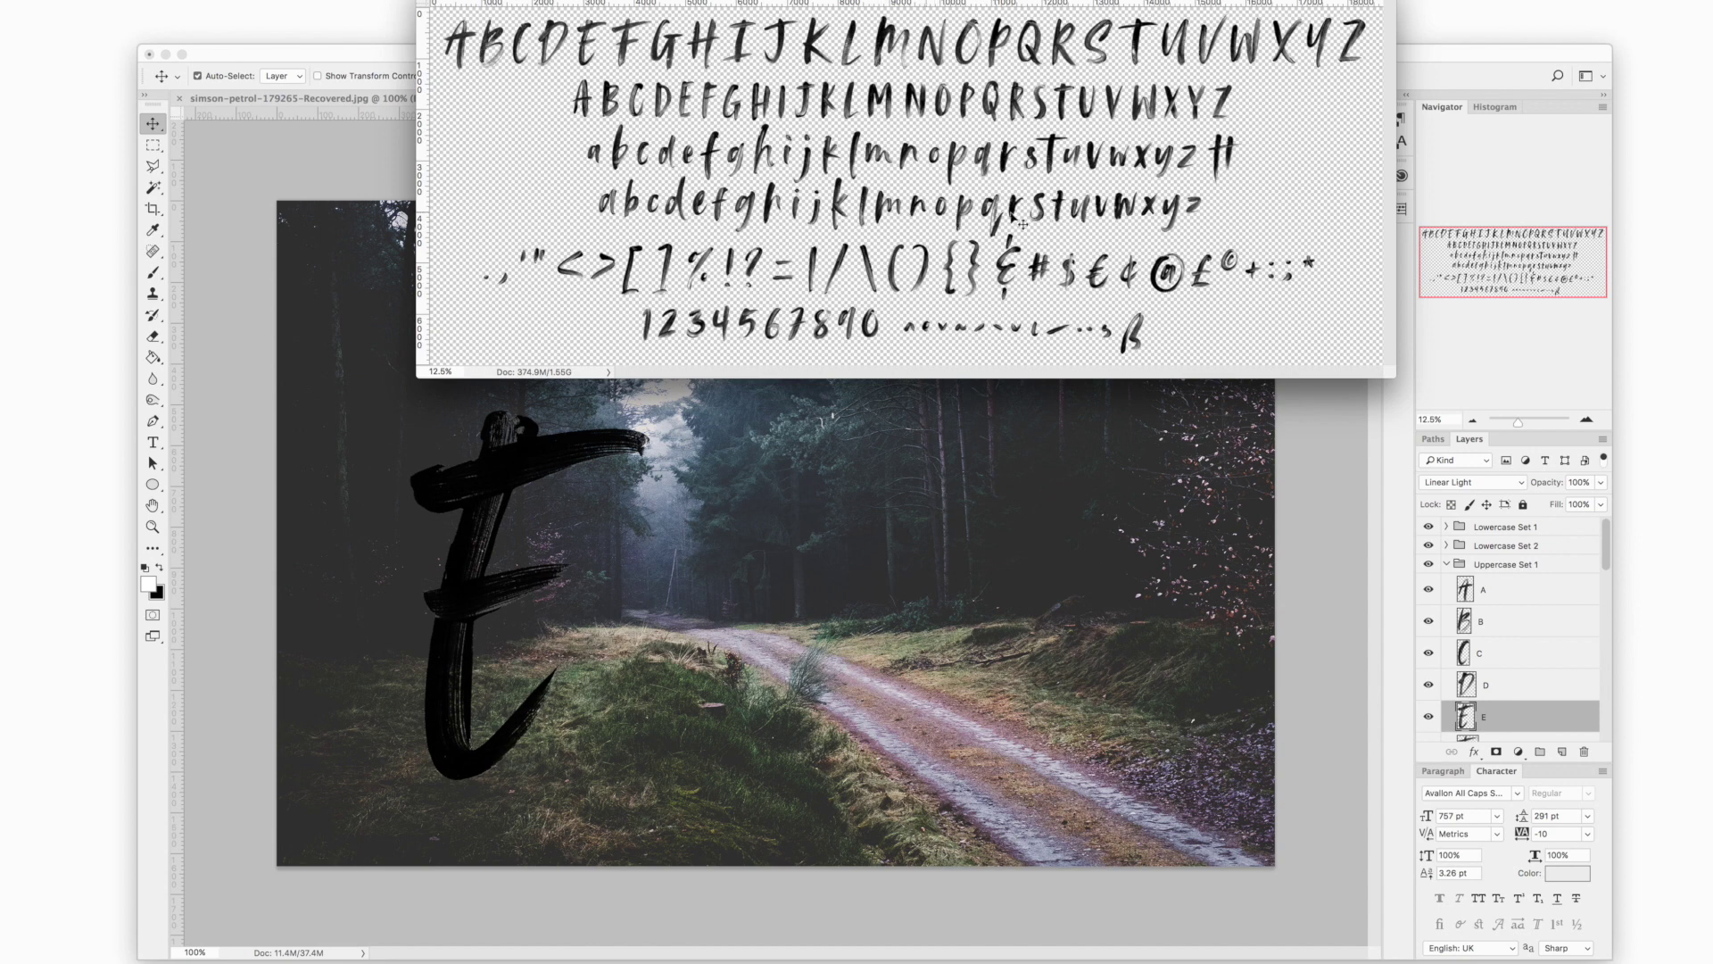
{"action": "left_click_drag", "start_coordinate": [1152, 214], "coordinate": [630, 590]}
{"action": "left_click", "coordinate": [1006, 8]}
{"action": "left_click_drag", "start_coordinate": [986, 176], "coordinate": [794, 568]}
{"action": "left_click", "coordinate": [1007, 9]}
{"action": "left_click_drag", "start_coordinate": [839, 177], "coordinate": [900, 419]}
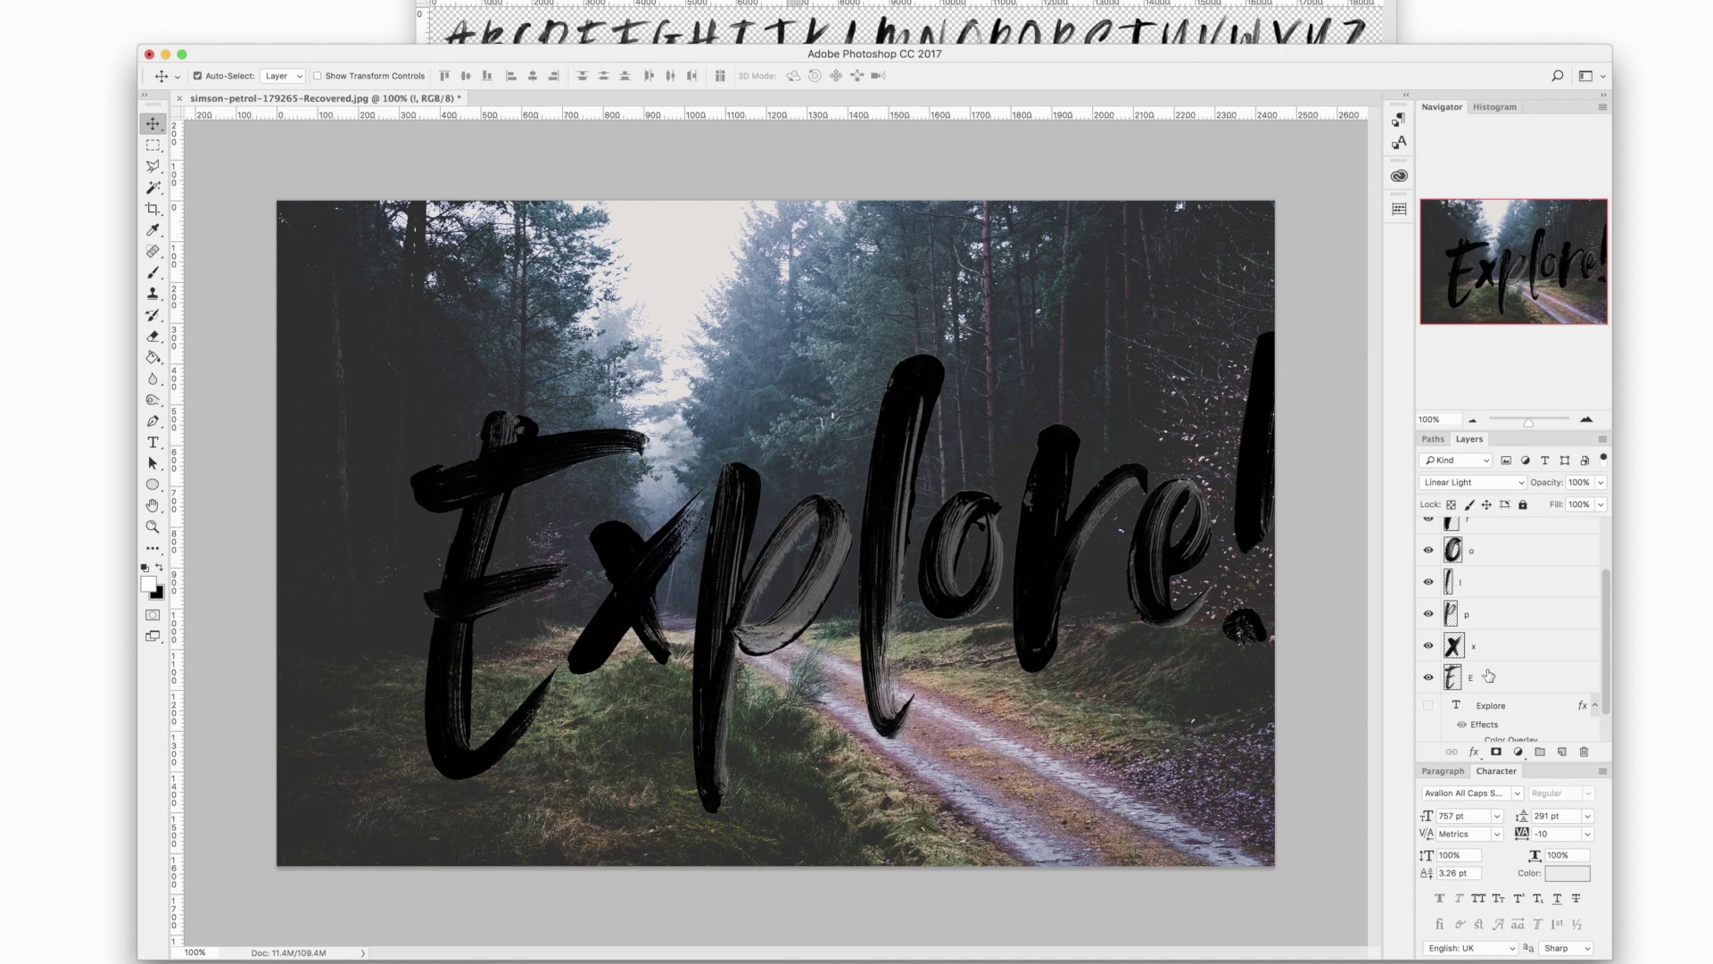
Merge all the selected letter layers into a single layer.
{"action": "left_click", "coordinate": [1488, 675], "text": "shift"}
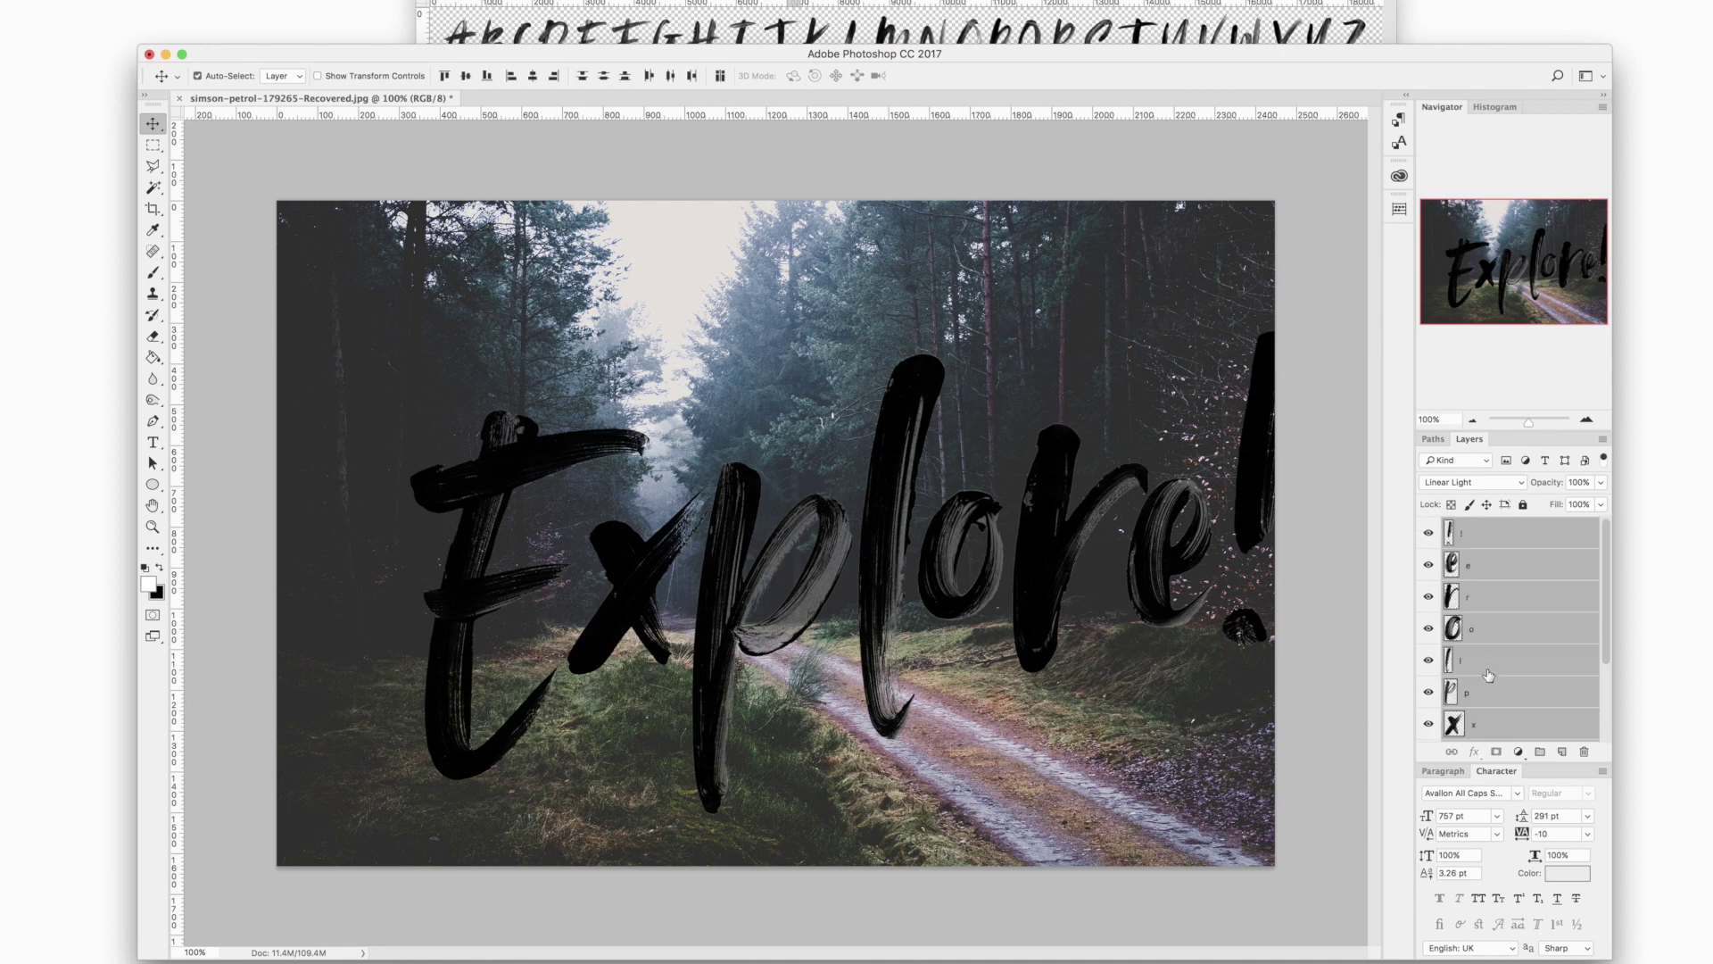
{"action": "right_click", "coordinate": [1509, 553]}
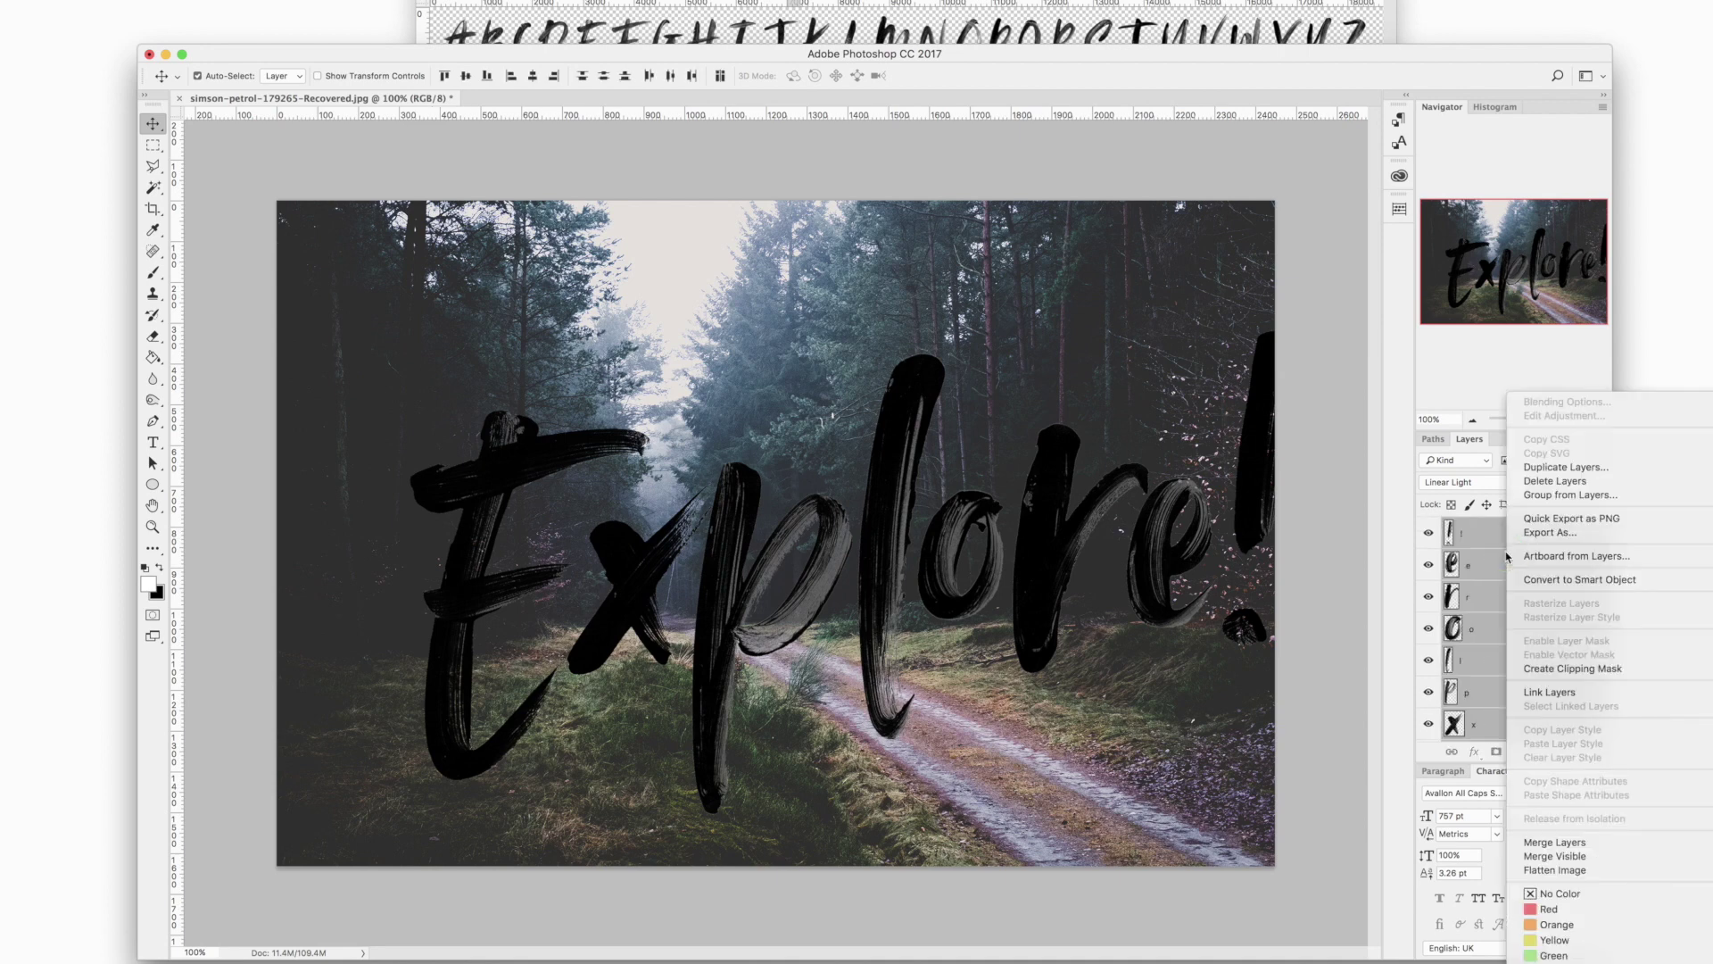
{"action": "left_click", "coordinate": [1592, 845]}
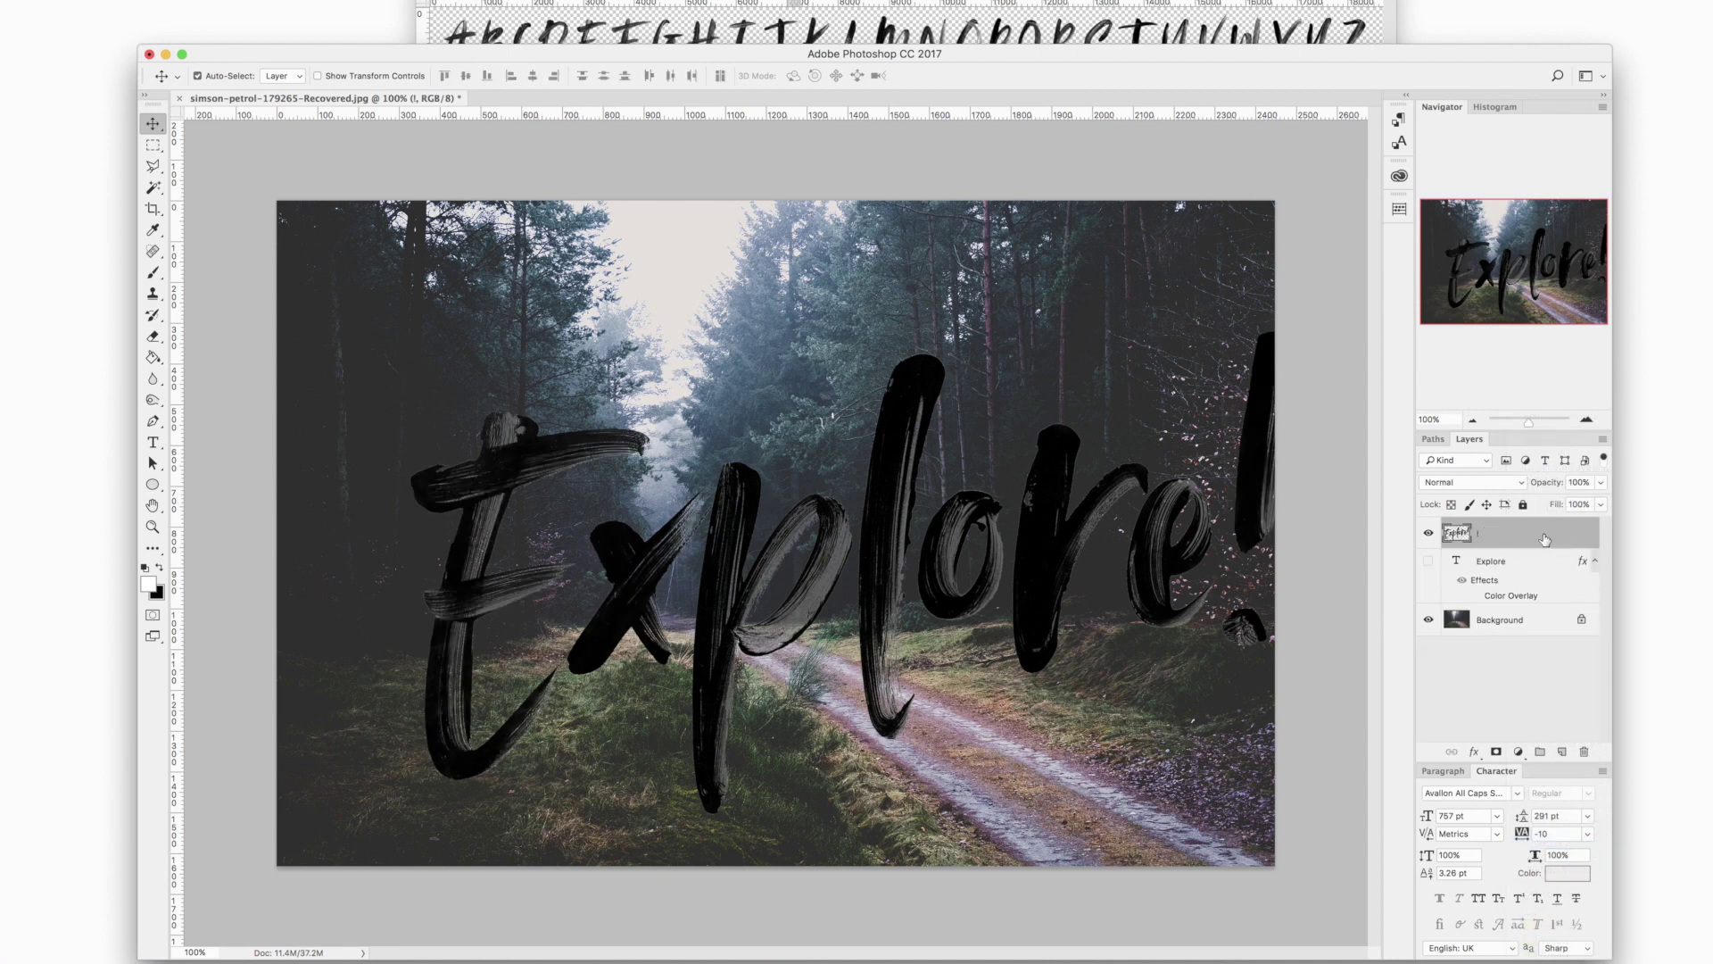
Give the merged lettering a white Color Overlay layer style.
{"action": "double_click", "coordinate": [1554, 541]}
{"action": "left_click", "coordinate": [1075, 572]}
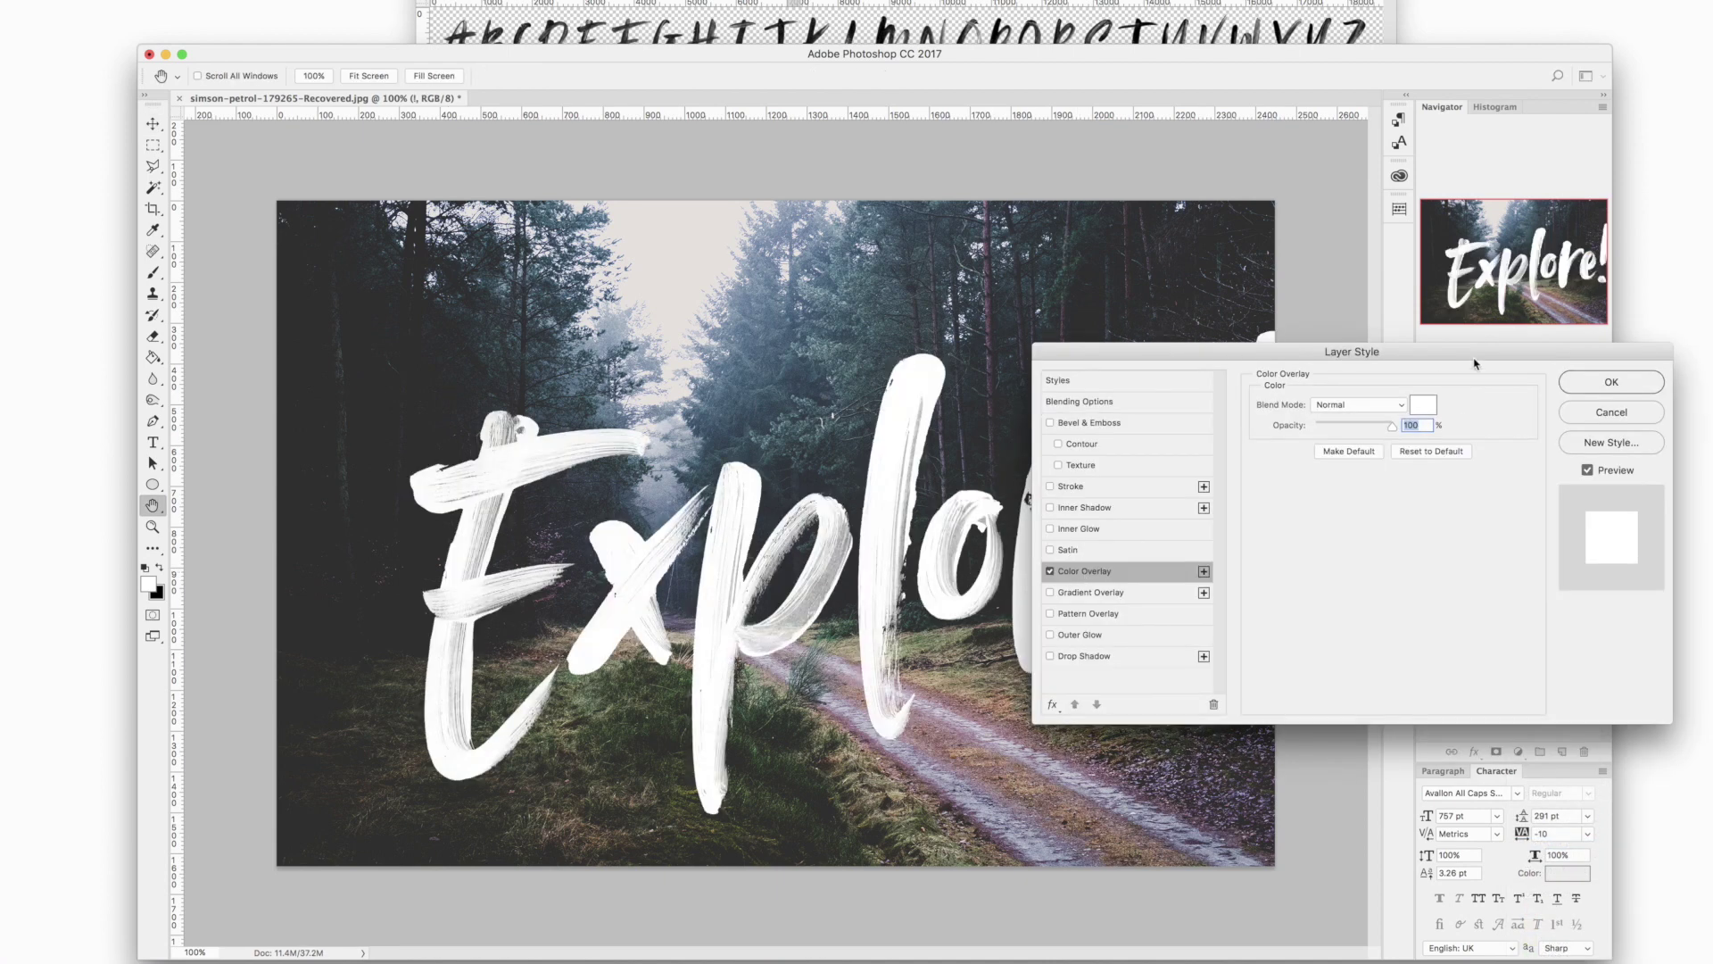
{"action": "key", "text": "Return"}
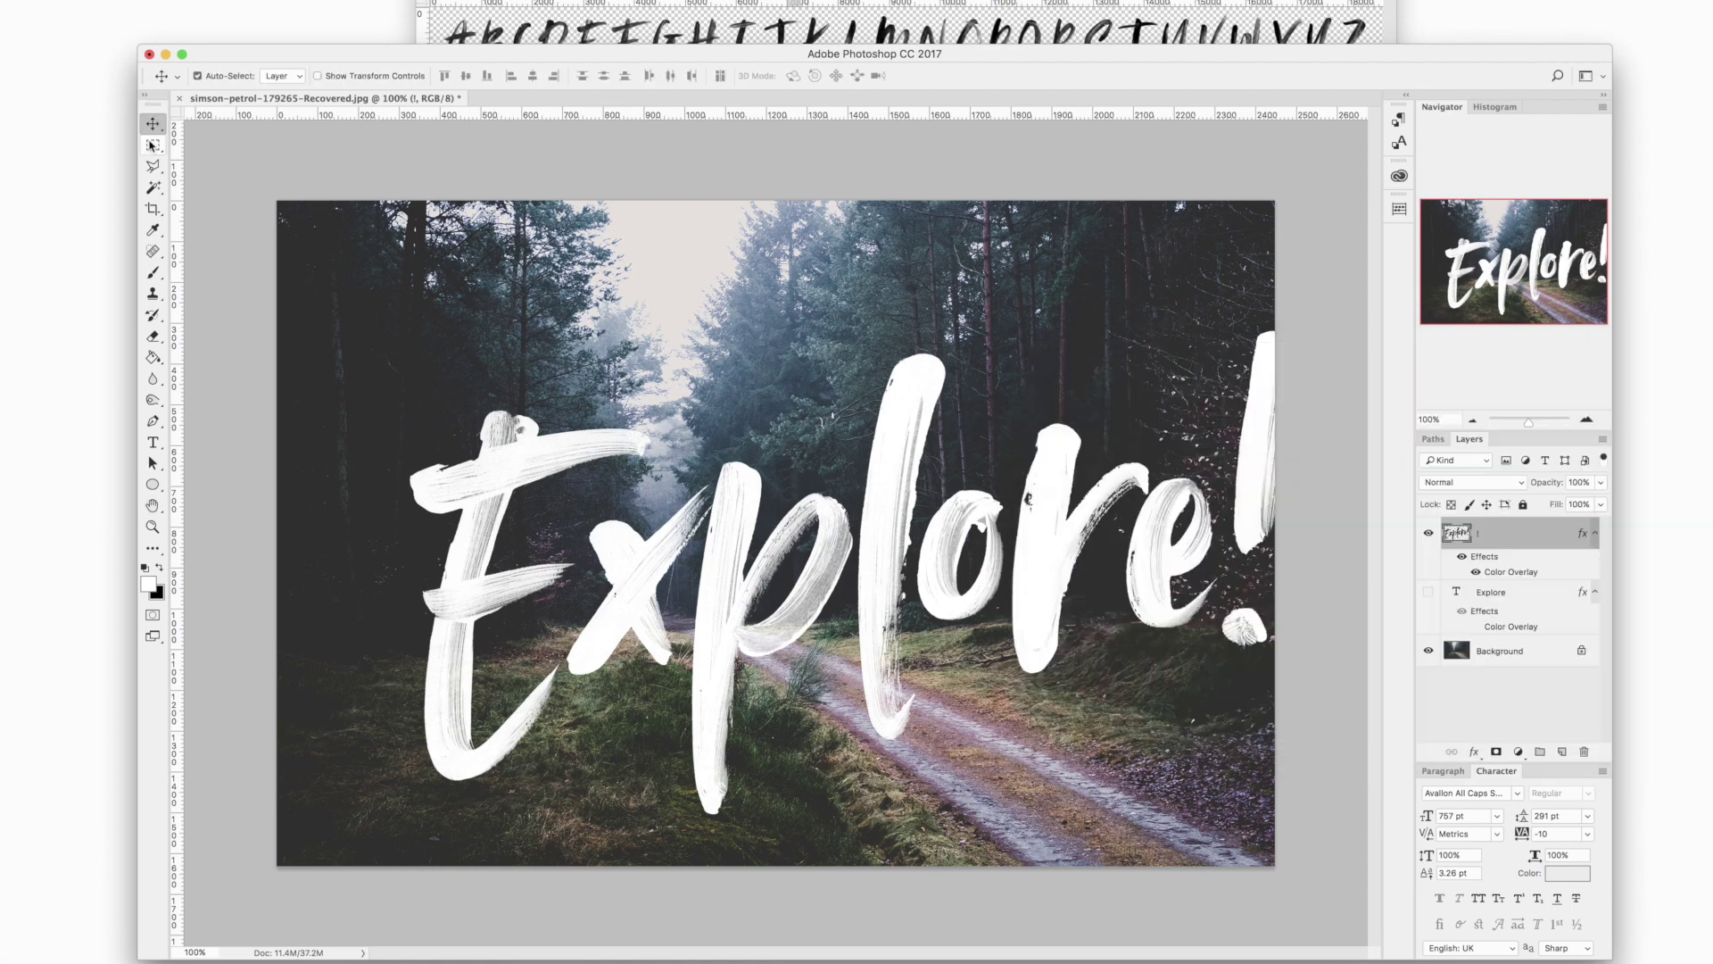
Free Transform the Explore! lettering down to about 81% and shift it right.
{"action": "left_click", "coordinate": [151, 144]}
{"action": "right_click", "coordinate": [1067, 437]}
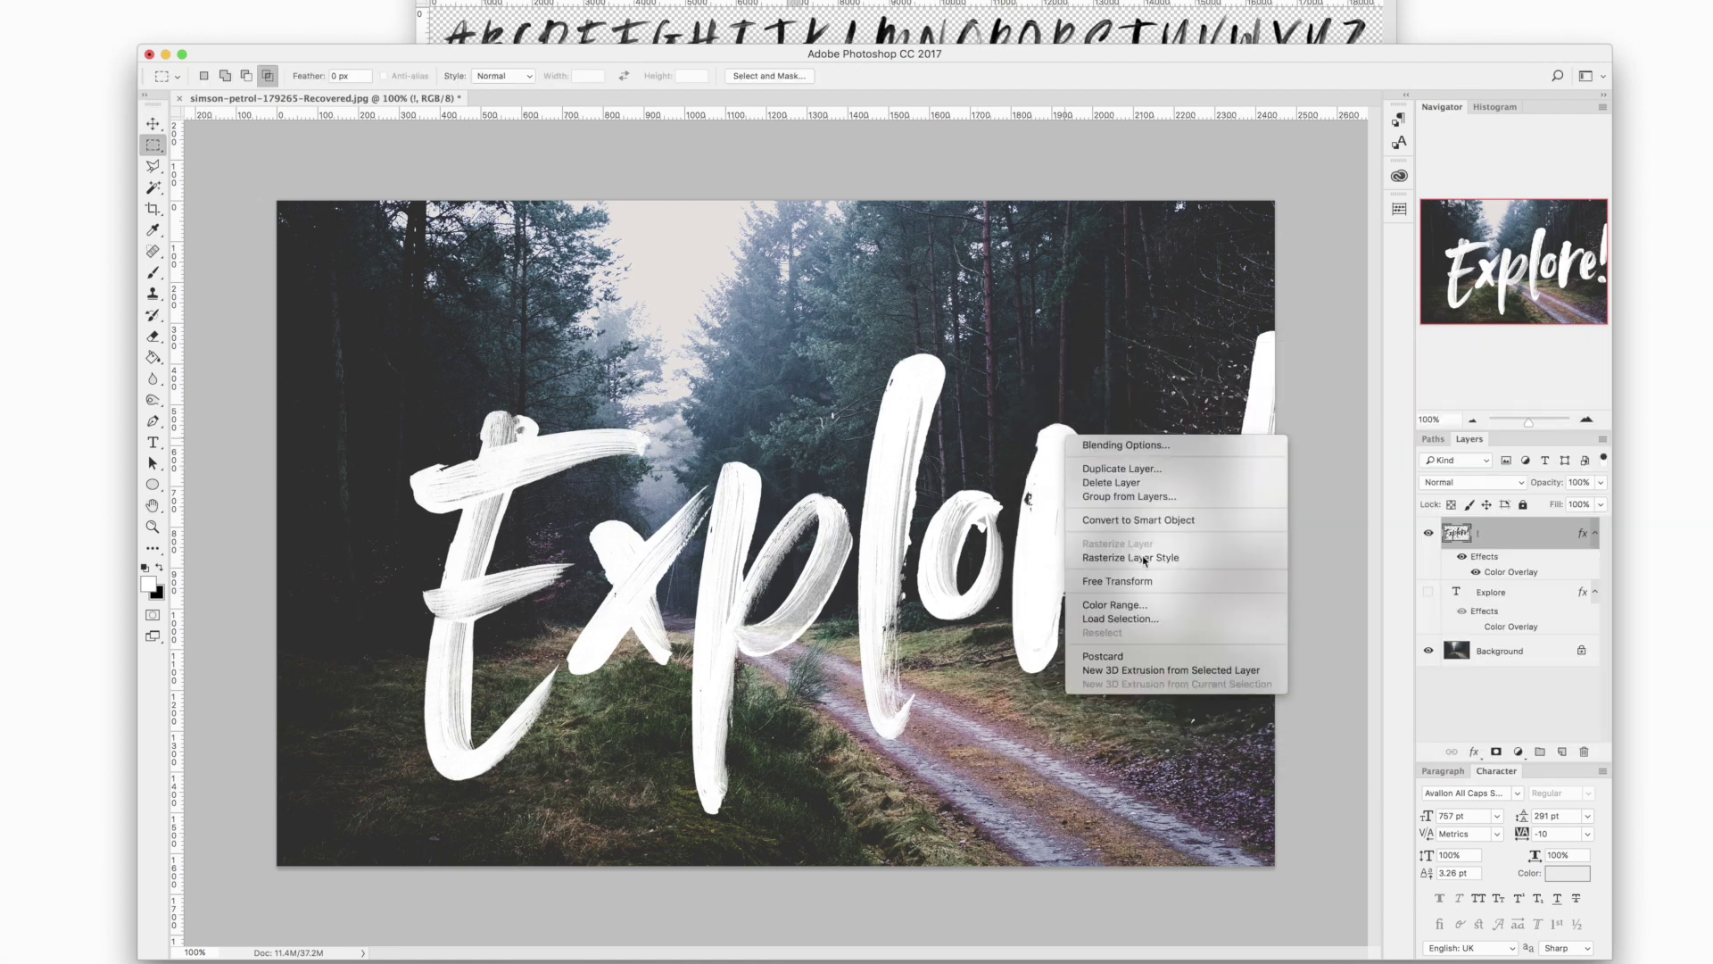
{"action": "left_click", "coordinate": [1167, 581]}
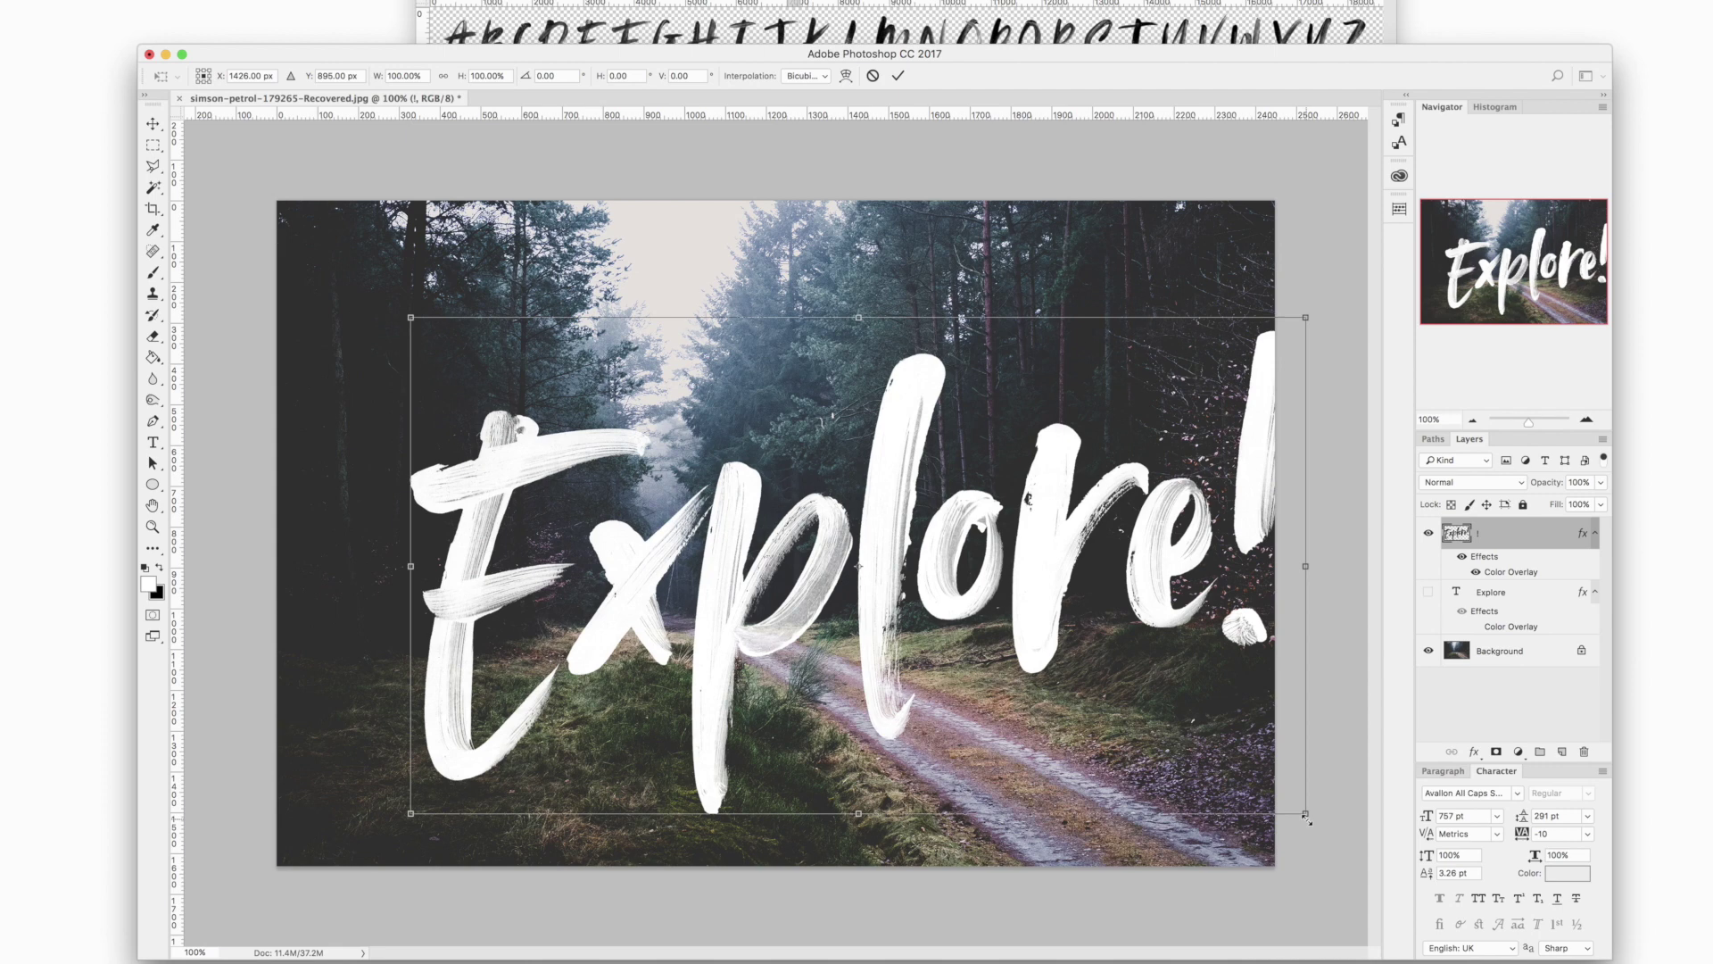
{"action": "left_click_drag", "start_coordinate": [1305, 812], "coordinate": [1139, 721]}
{"action": "left_click_drag", "start_coordinate": [1012, 642], "coordinate": [1038, 642]}
{"action": "key", "text": "Return"}
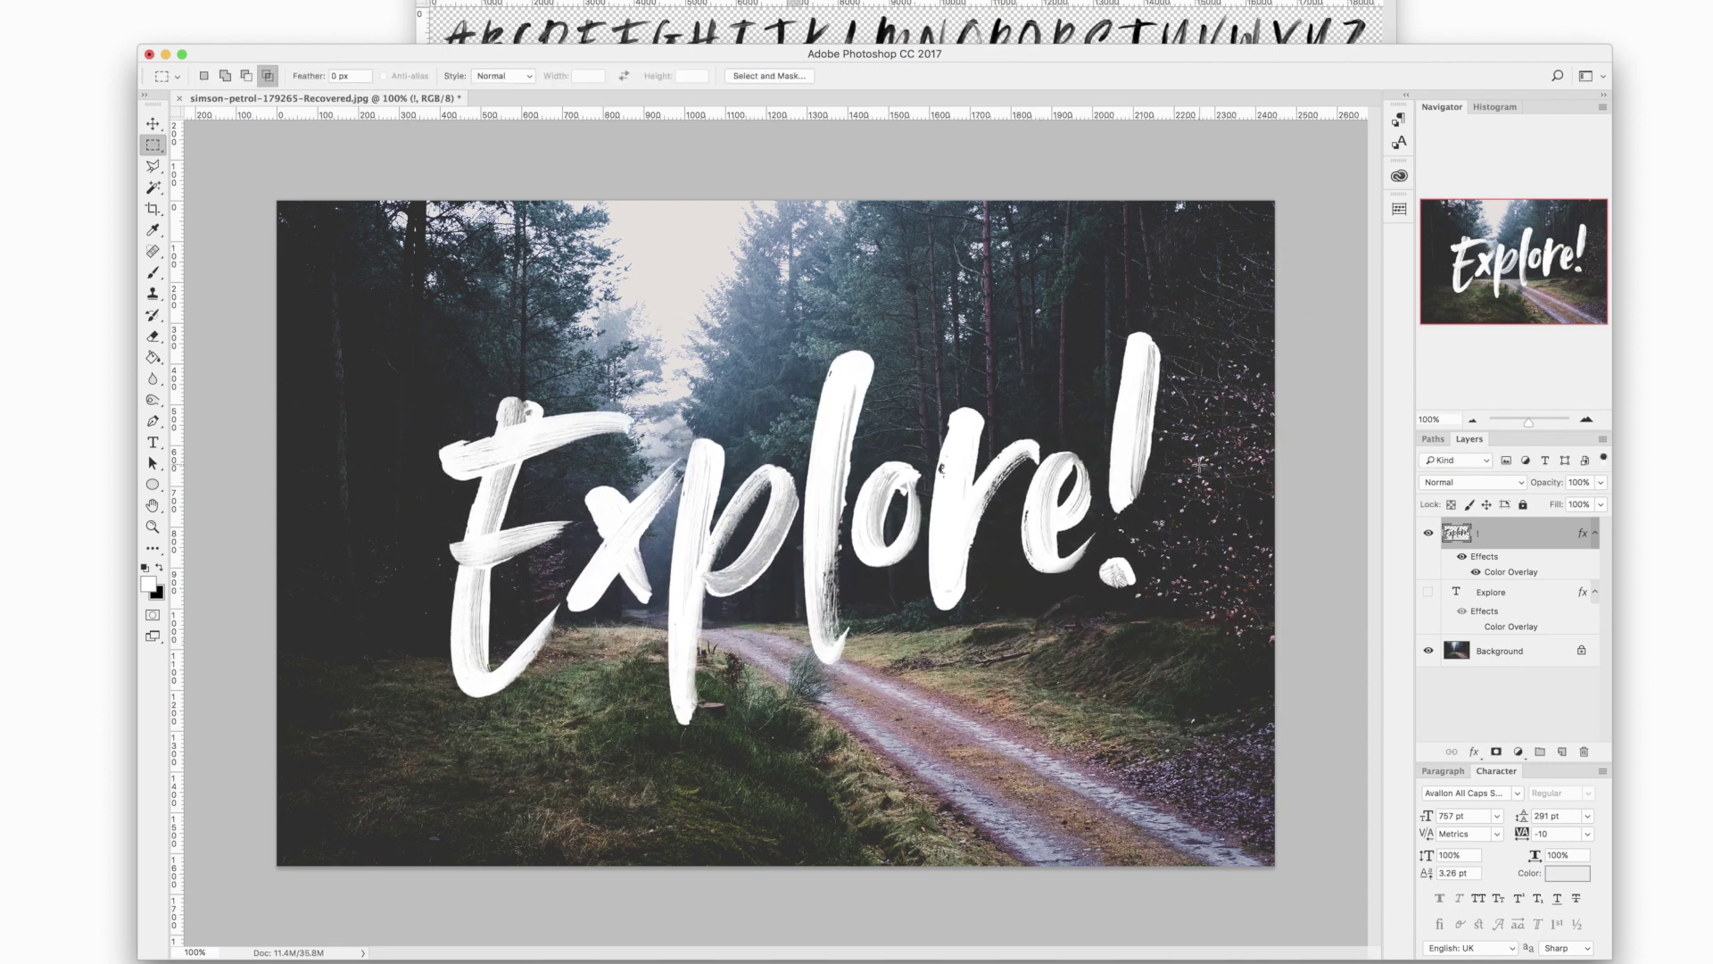